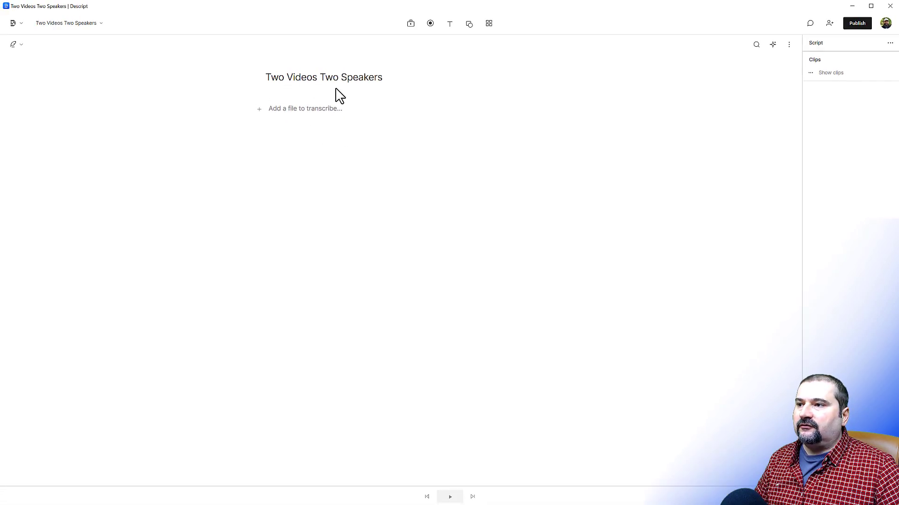
Step: Open the media library with the Cristi and Menard files and move the panel aside
click(410, 23)
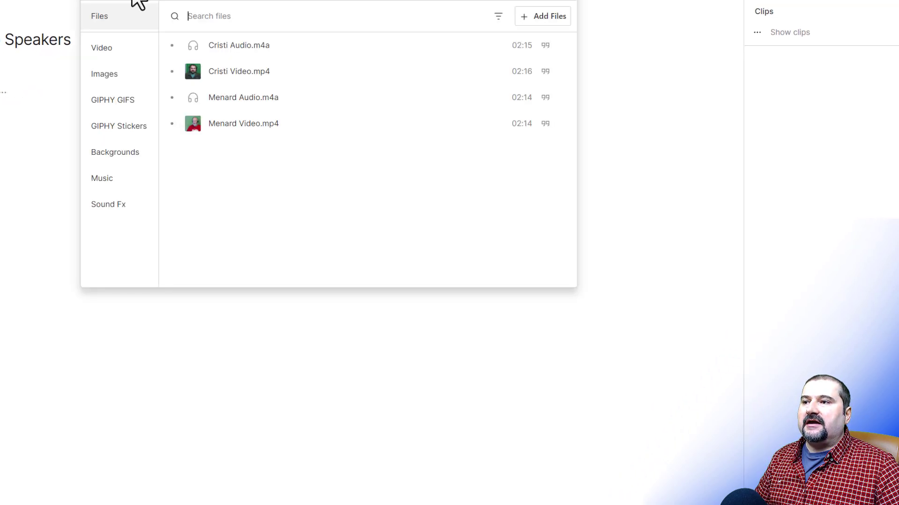
drag(433, 53, 518, 102)
drag(289, 78, 343, 101)
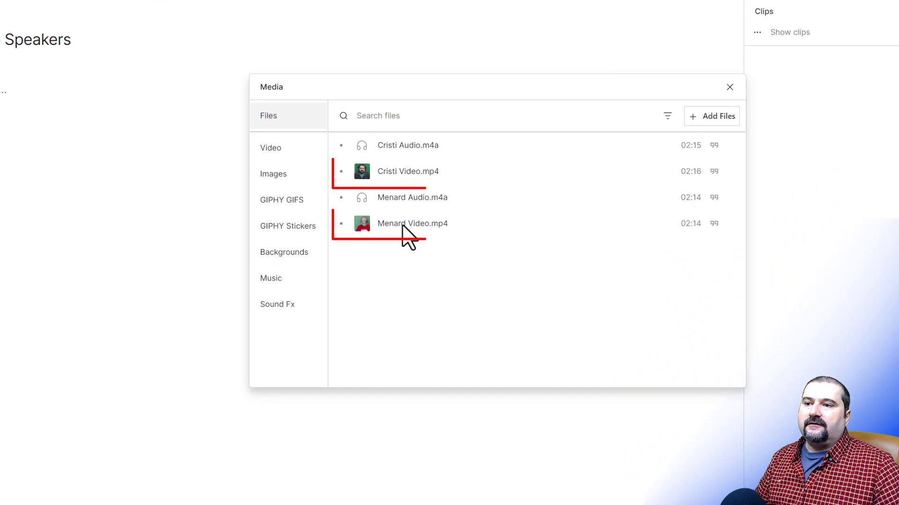
Step: Select Cristi Video through Menard Video and try creating a multi-track sequence
click(415, 172)
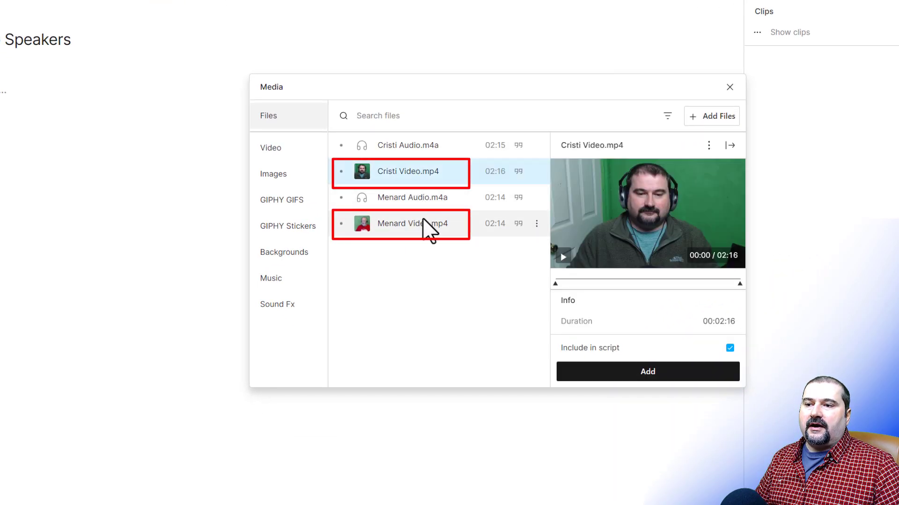
click(423, 222)
shift+click(427, 175)
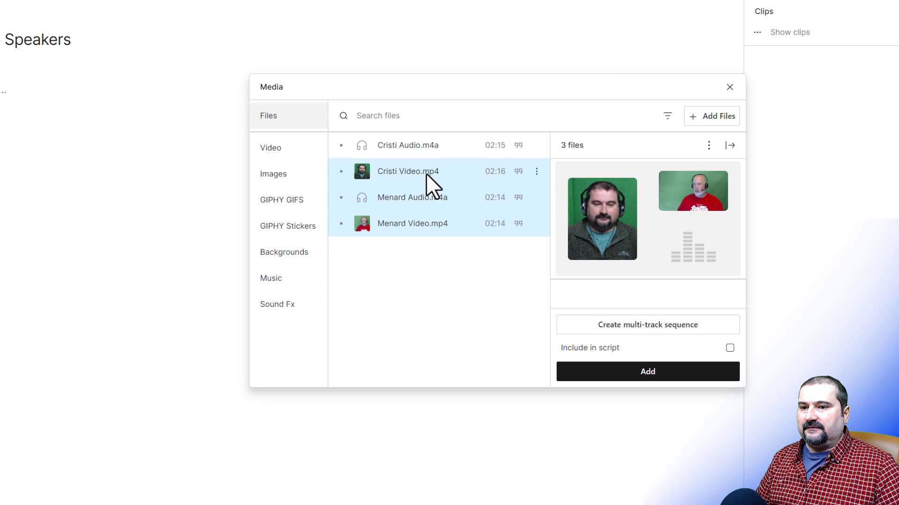
click(625, 327)
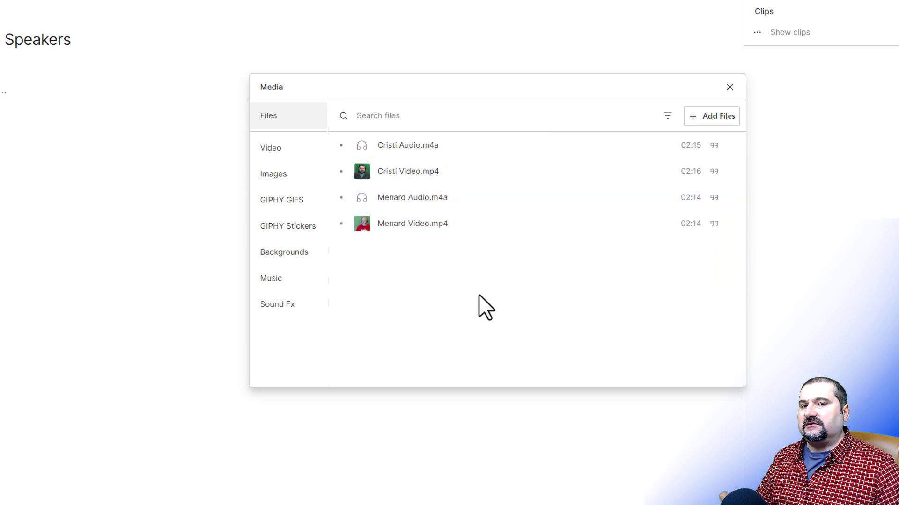
Step: Create a new empty sequence through Add Files > Sequence
click(703, 122)
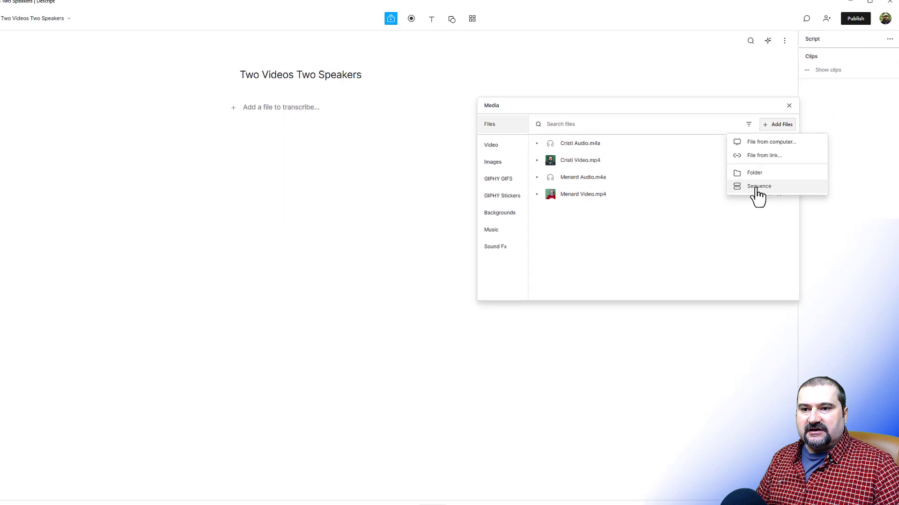
click(758, 187)
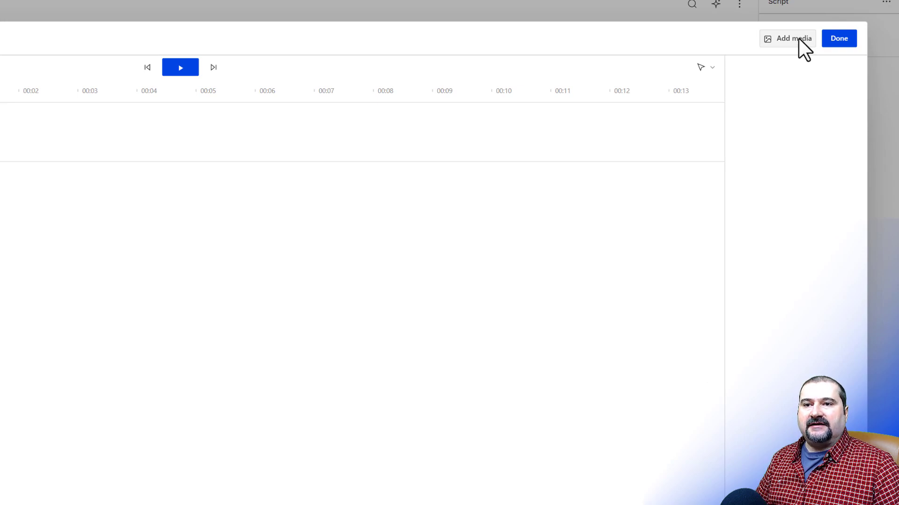
click(799, 39)
drag(740, 74, 769, 116)
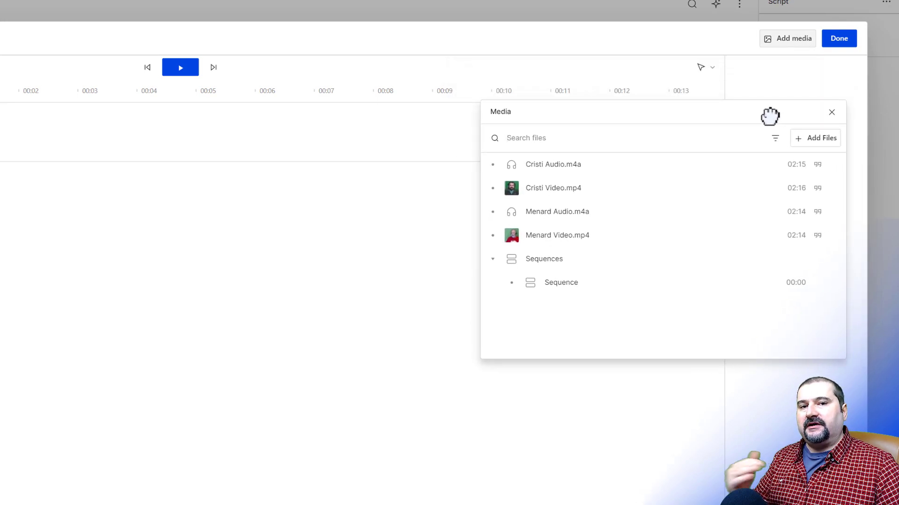
Step: Add Cristi Video.mp4 and Menard Video.mp4 to the sequence as separate tracks
click(552, 189)
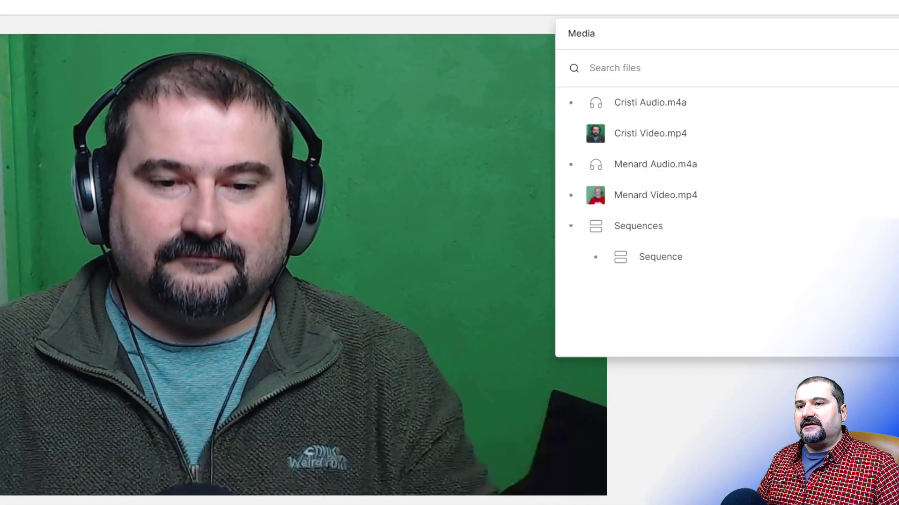
click(638, 202)
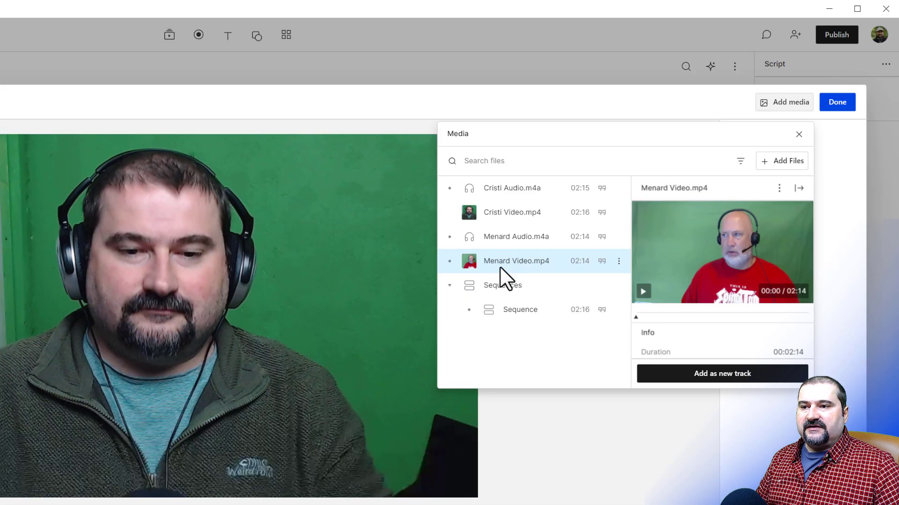
click(717, 377)
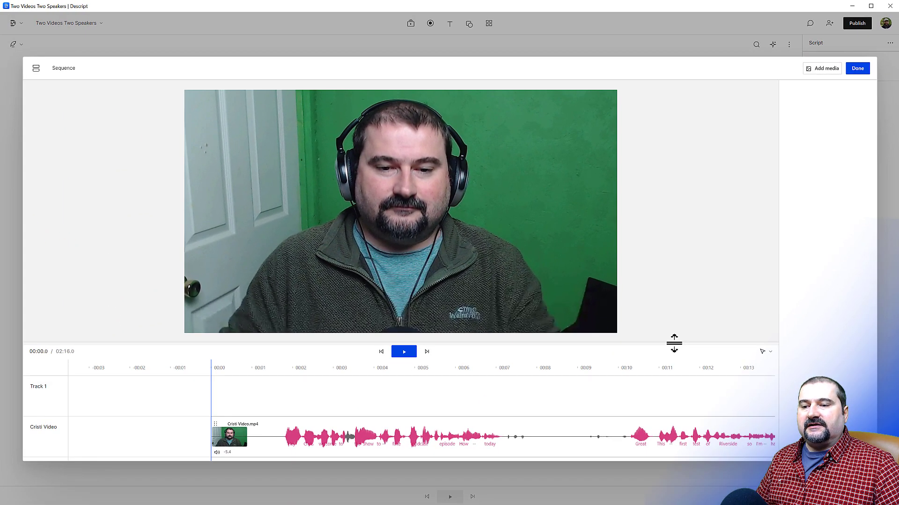
scroll(646, 418, down, 2)
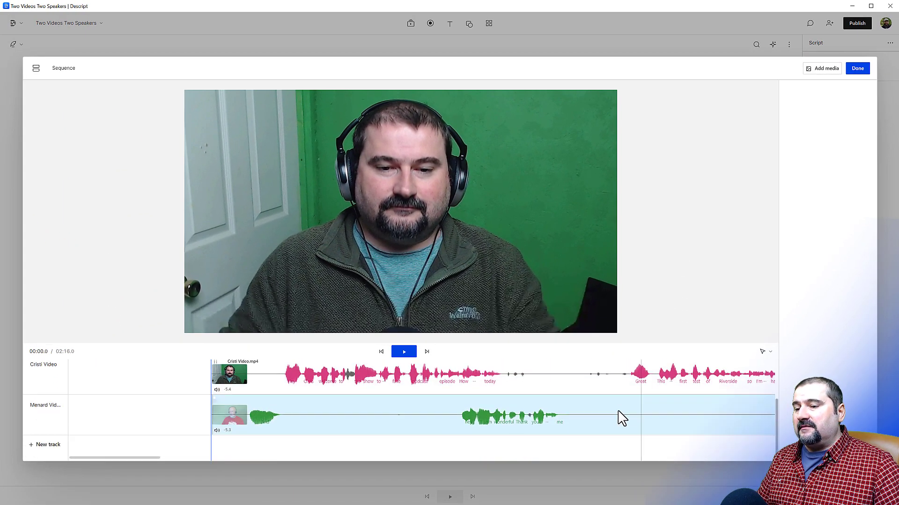
scroll(614, 421, up, 1)
scroll(608, 421, down, 1)
click(220, 383)
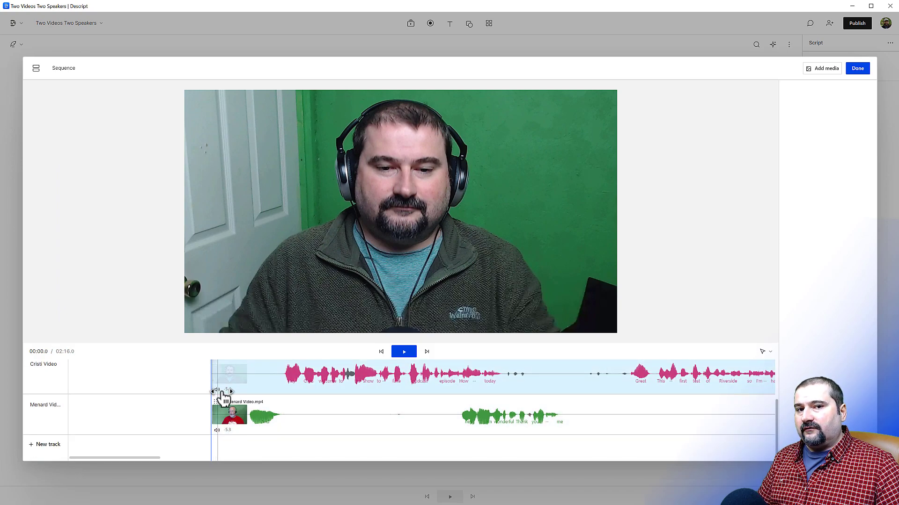
click(243, 416)
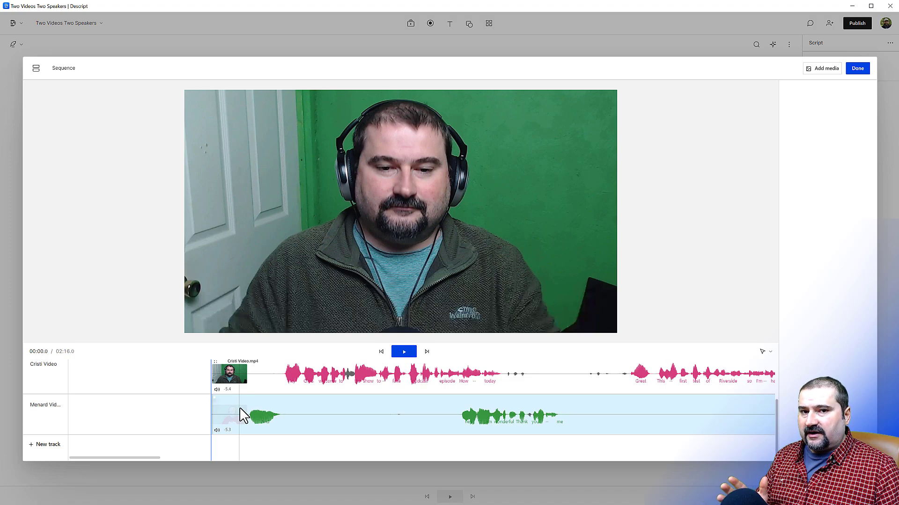
mouse_move(243, 415)
mouse_down()
mouse_move(250, 415)
mouse_move(217, 398)
mouse_up()
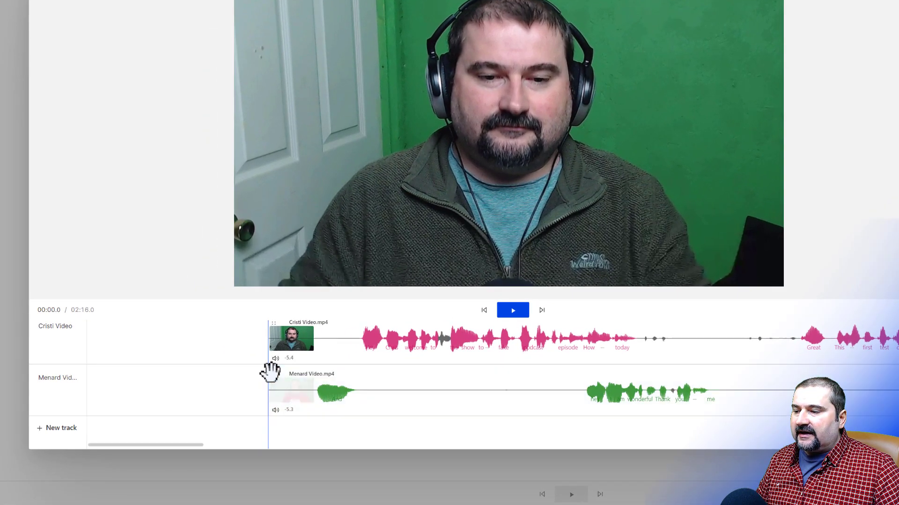
mouse_move(270, 372)
mouse_down()
mouse_move(308, 381)
mouse_move(273, 379)
mouse_move(307, 386)
mouse_move(268, 387)
mouse_up()
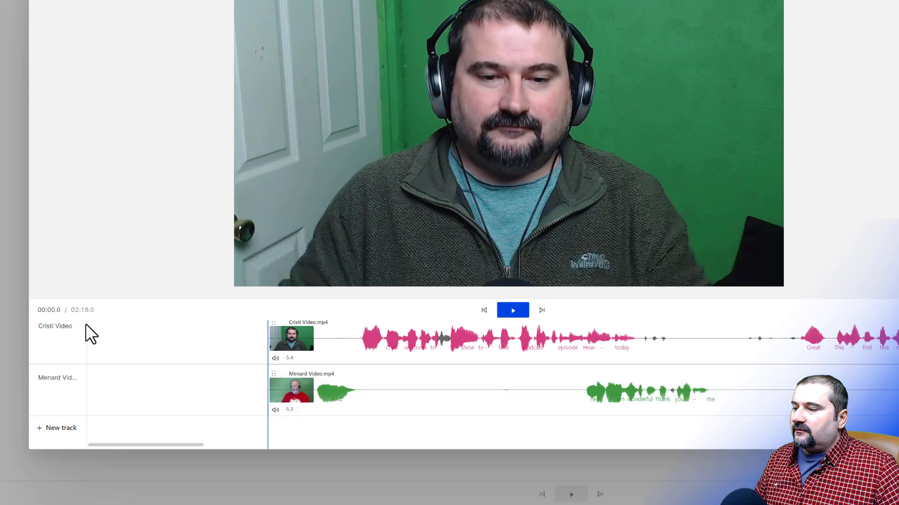
Step: Rename the Cristi Video track to 'Cristi'
click(61, 326)
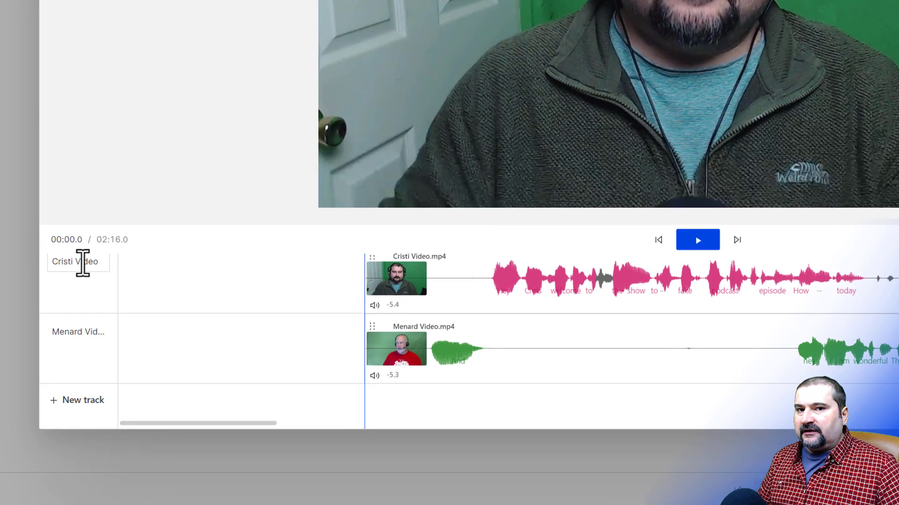
click(81, 264)
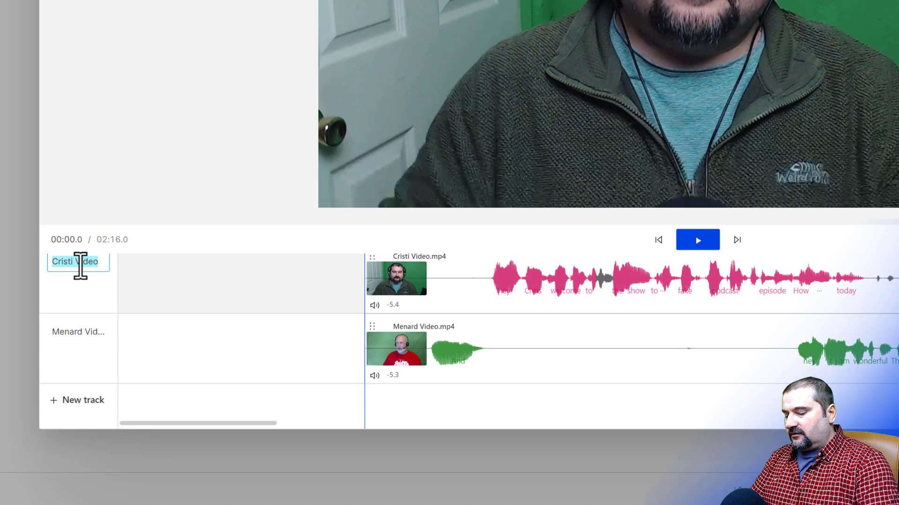
text(Cristi)
key(Return)
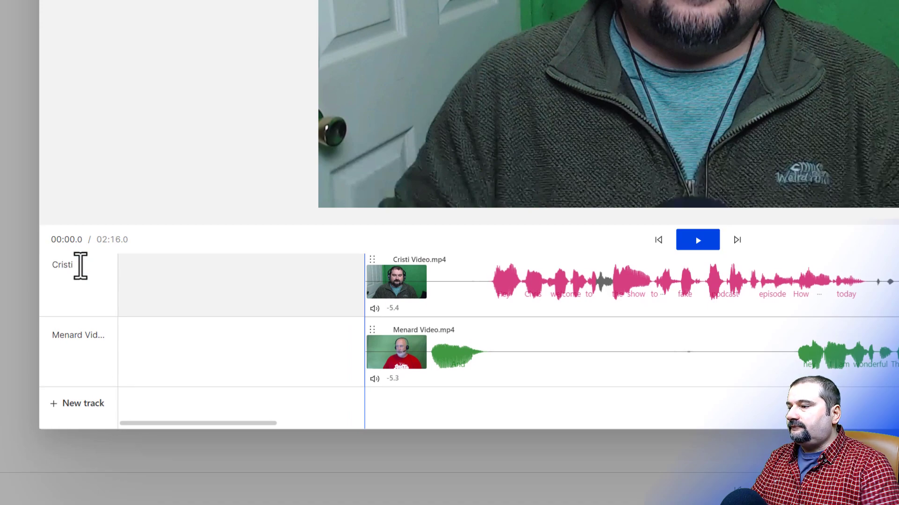
Step: Rename the Menard Video track to 'Chris' and finish editing the sequence with Done
click(80, 336)
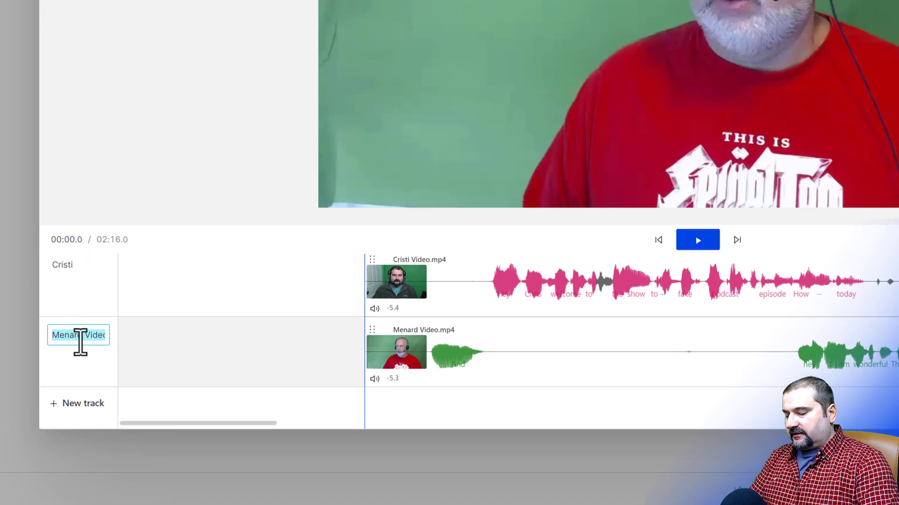
text(Chris)
key(Return)
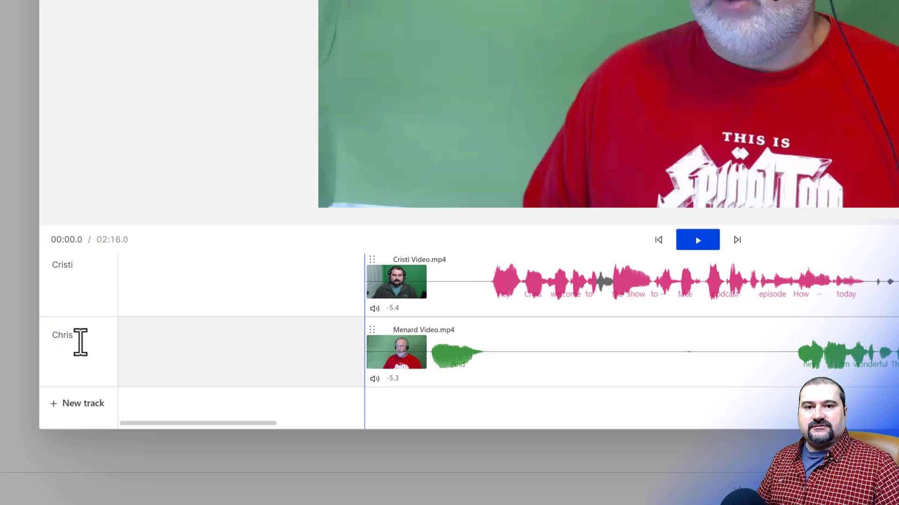
click(489, 340)
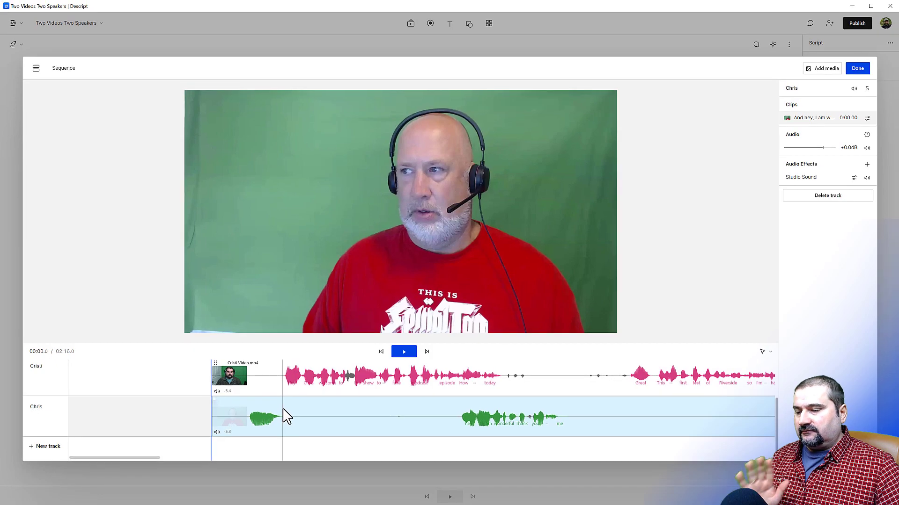
click(857, 69)
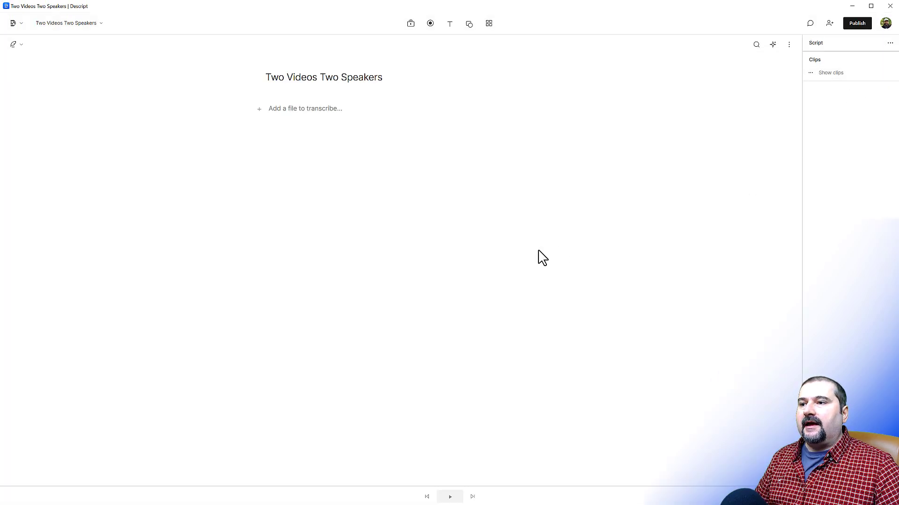
Step: Open the media library on the right and expand the Sequences folder
click(411, 24)
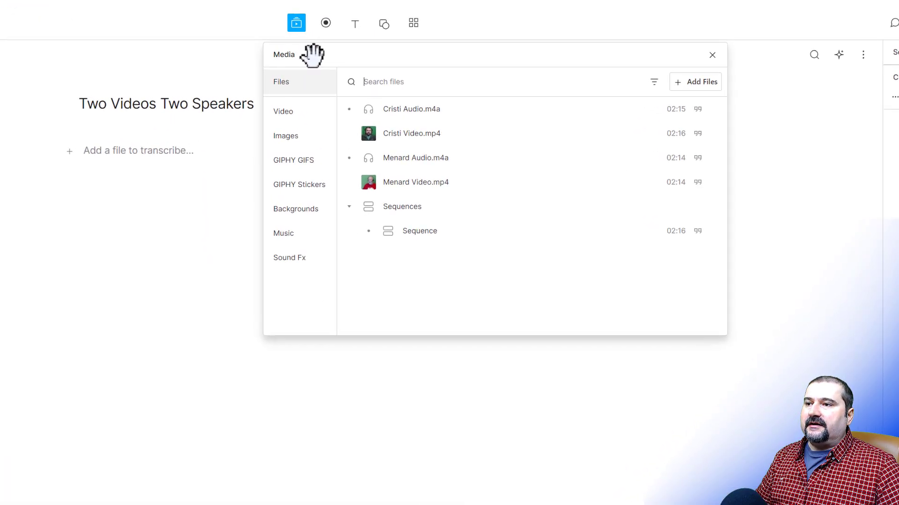
drag(312, 55, 454, 131)
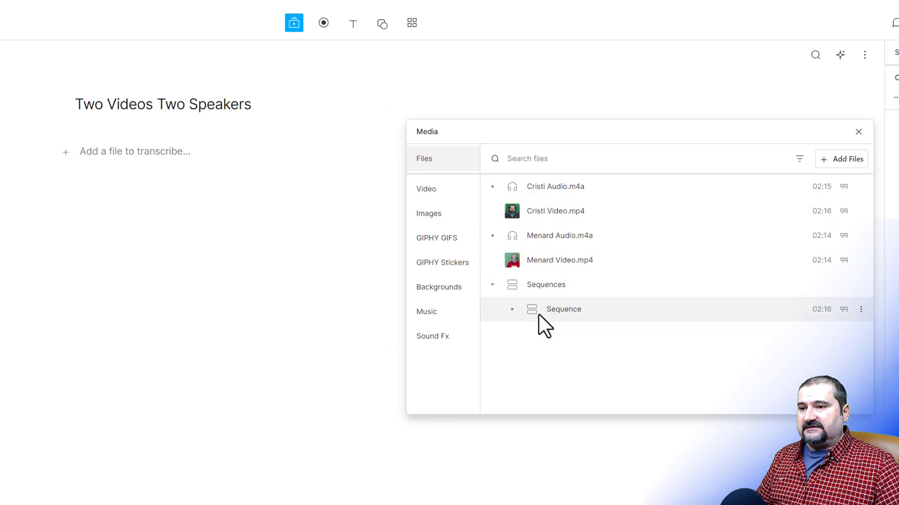
click(493, 285)
click(492, 285)
click(492, 285)
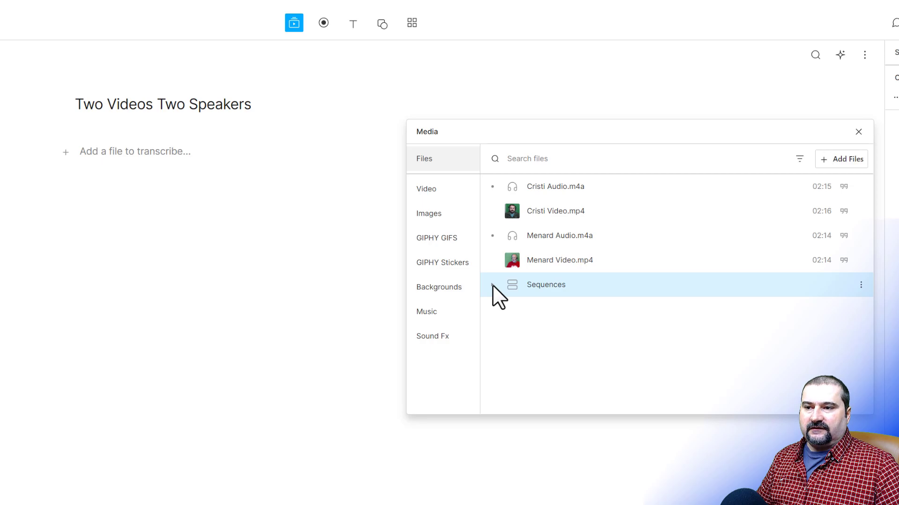
click(492, 285)
click(492, 285)
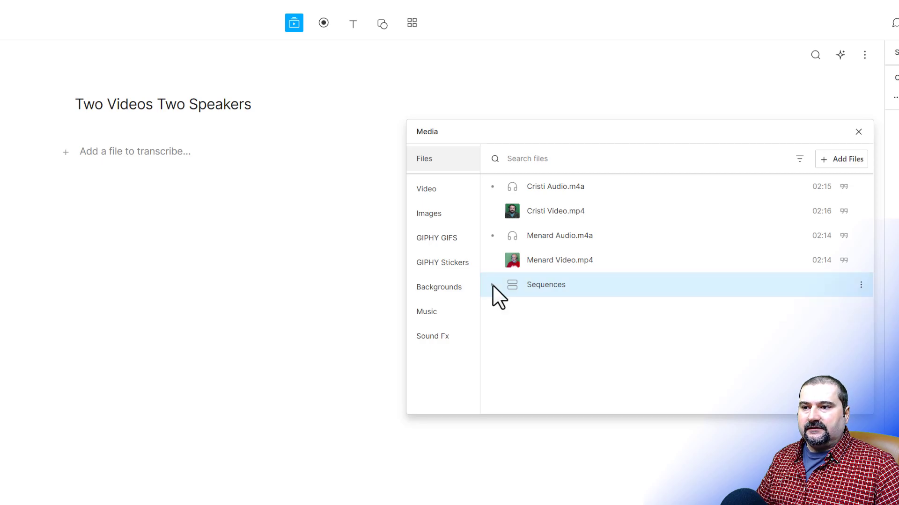
click(493, 285)
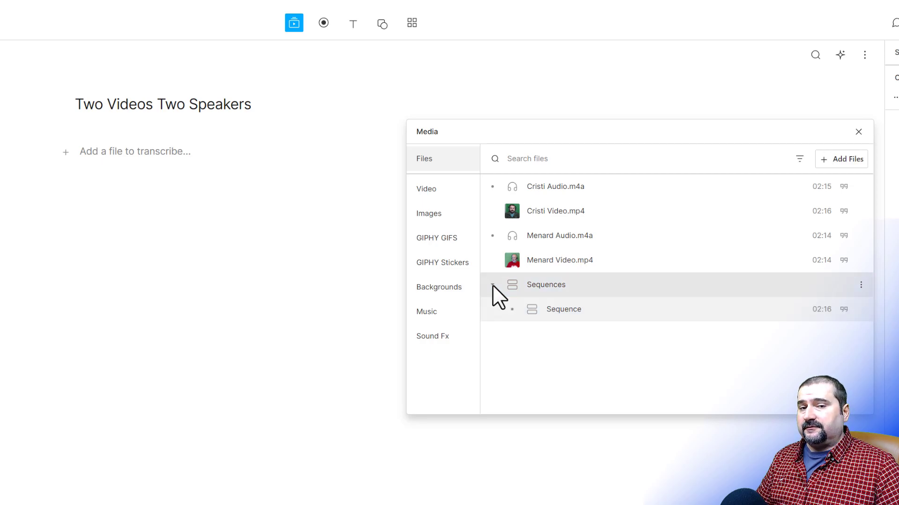
Step: Rename the sequence to 'Both speakers' and drag it toward the script
right_click(565, 310)
click(551, 308)
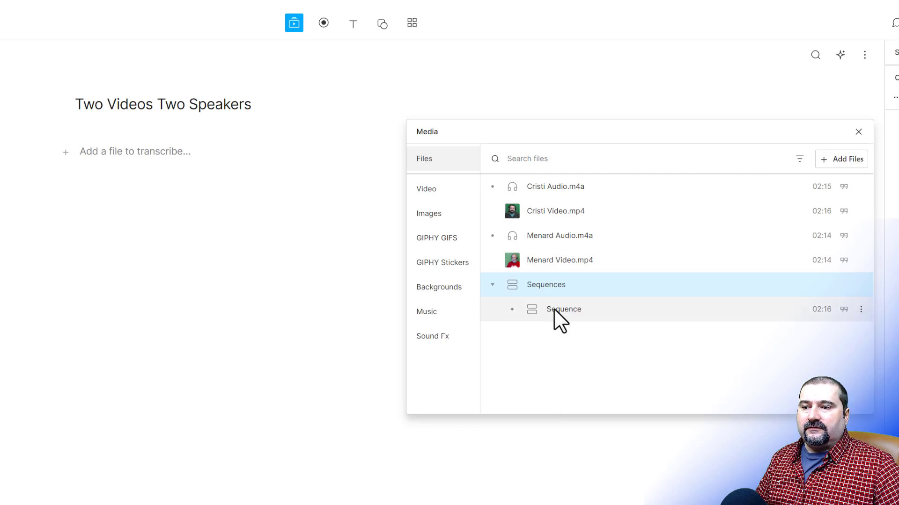
right_click(554, 309)
click(570, 319)
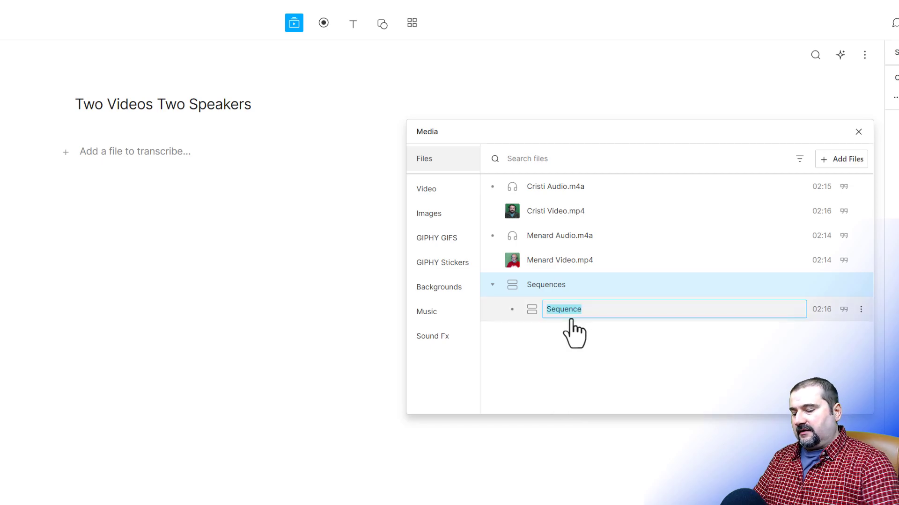
text(Both spekar)
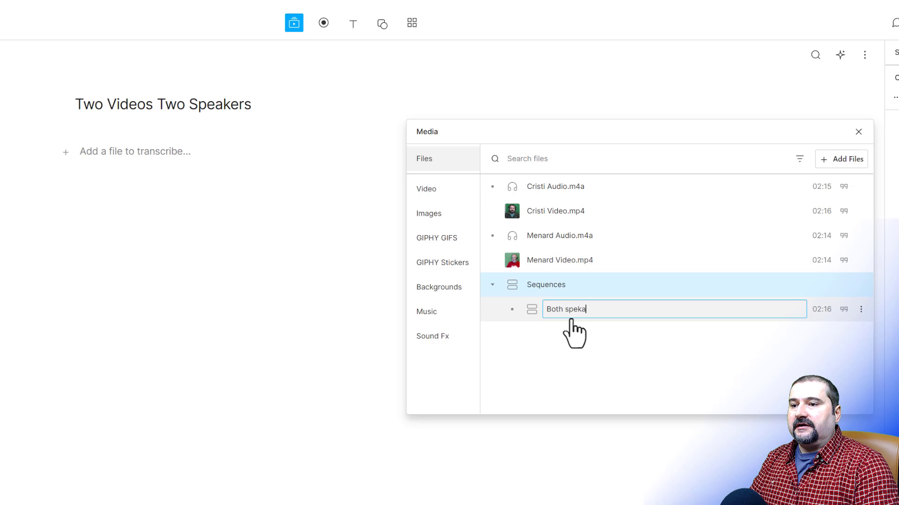
key(BackSpace)
key(BackSpace)
key(BackSpace)
text(akers)
key(Return)
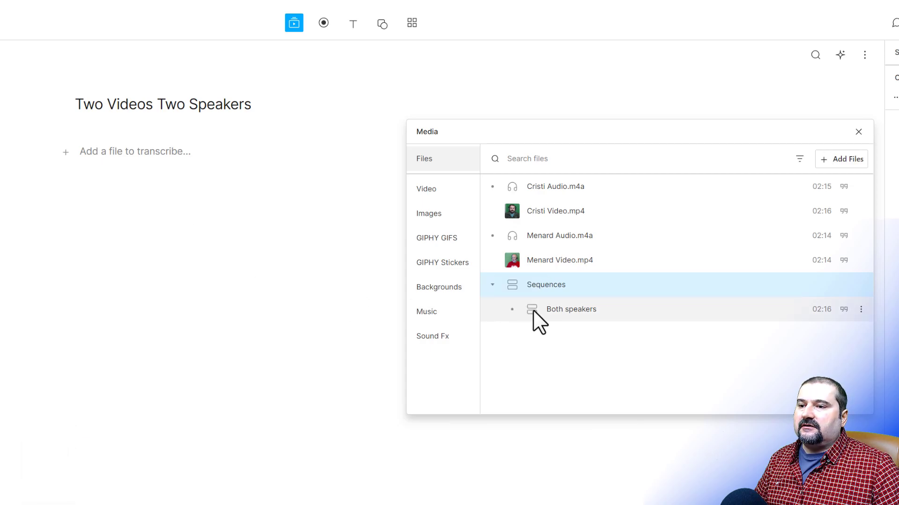
drag(532, 311, 145, 175)
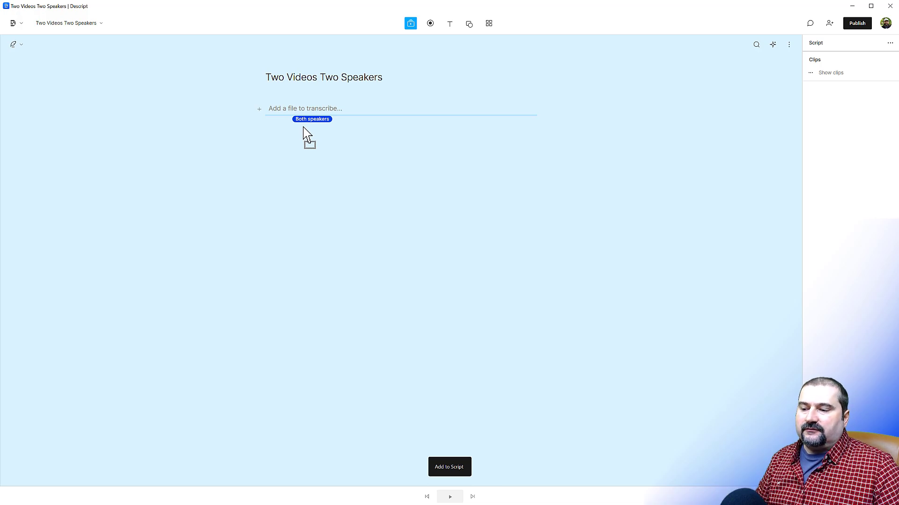
Step: Drop the Both speakers sequence into the script and close the media list
drag(307, 134, 307, 135)
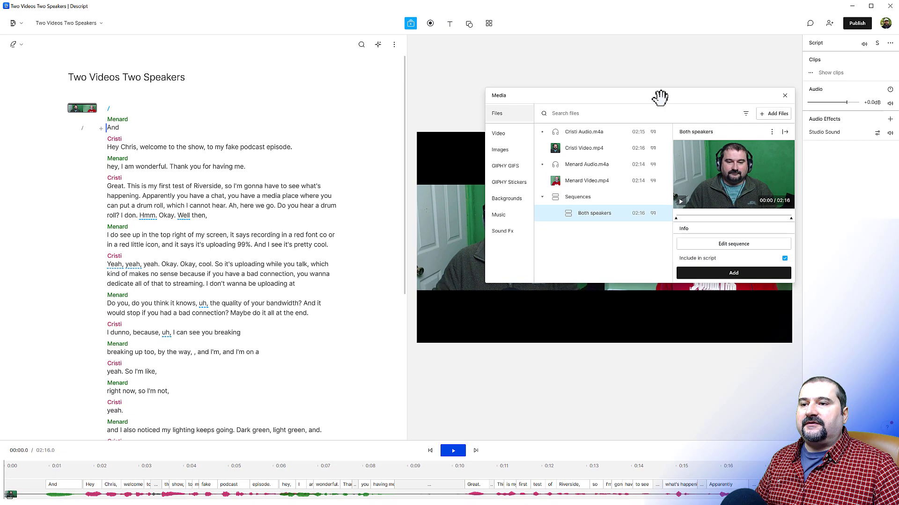
drag(664, 96, 616, 86)
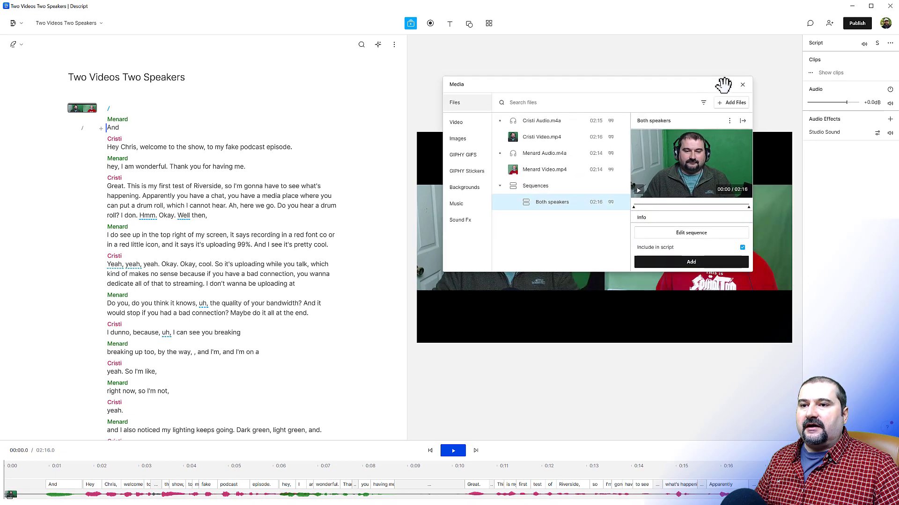
click(740, 83)
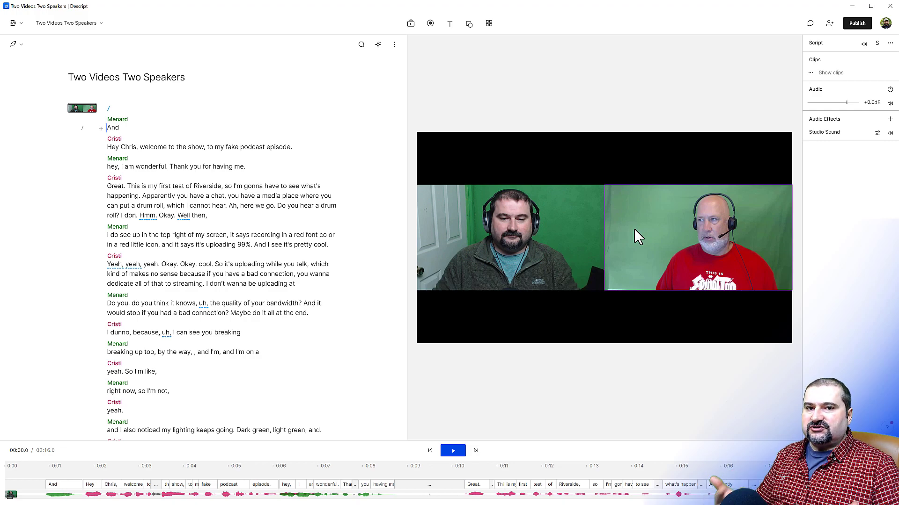
Step: Move the left speaker's video up-left and the right speaker's video up-right on the canvas
click(546, 209)
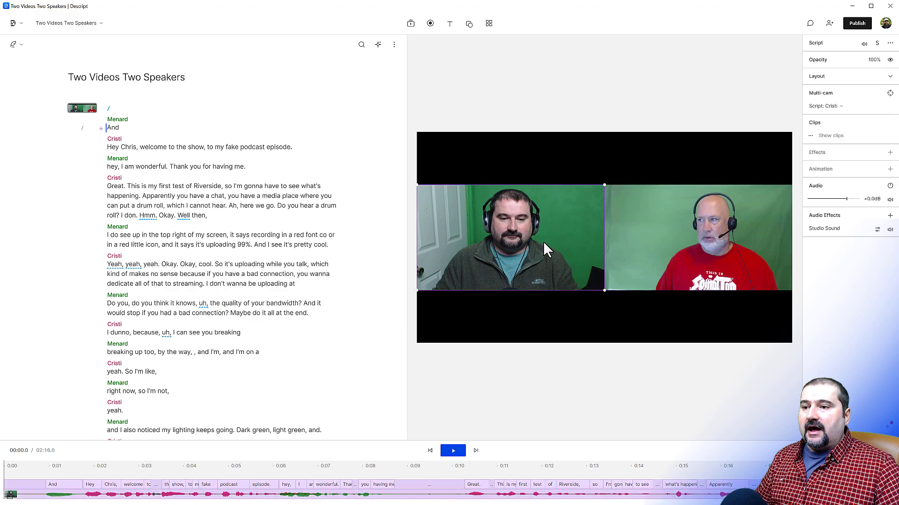
drag(542, 245, 509, 221)
drag(657, 245, 670, 219)
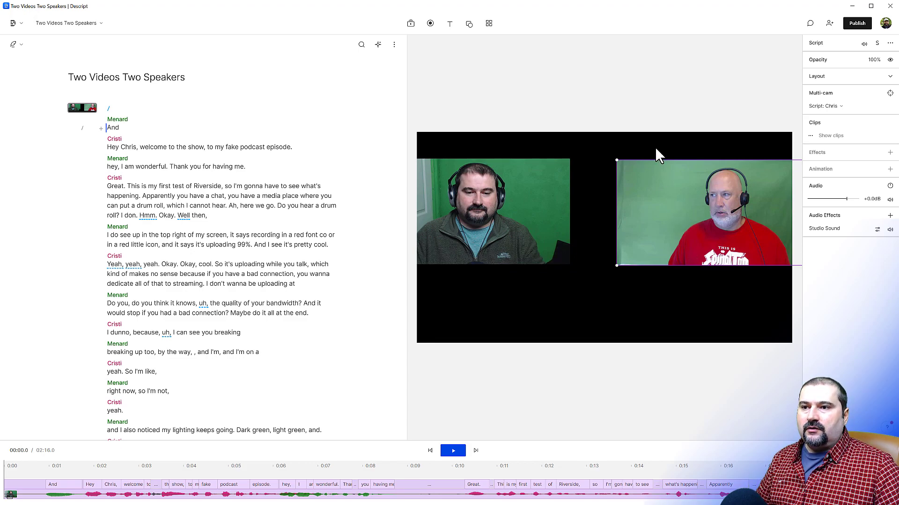
click(644, 97)
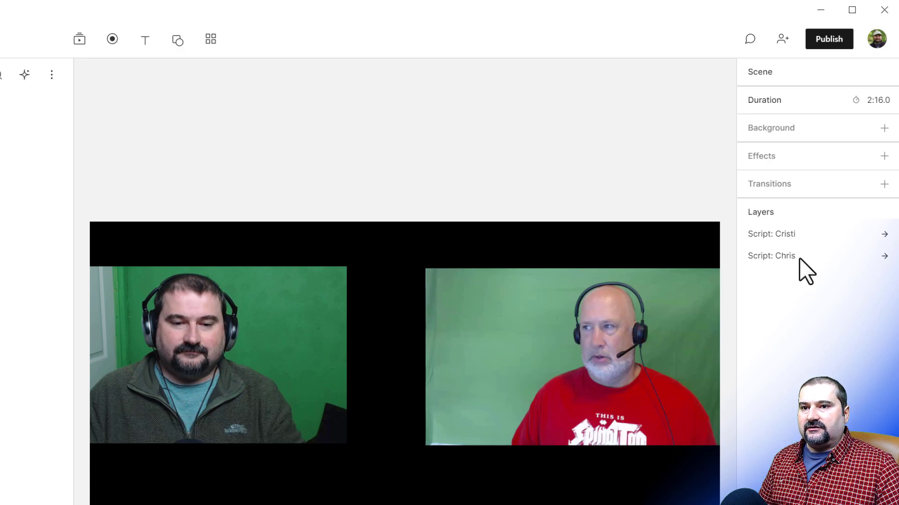
click(884, 235)
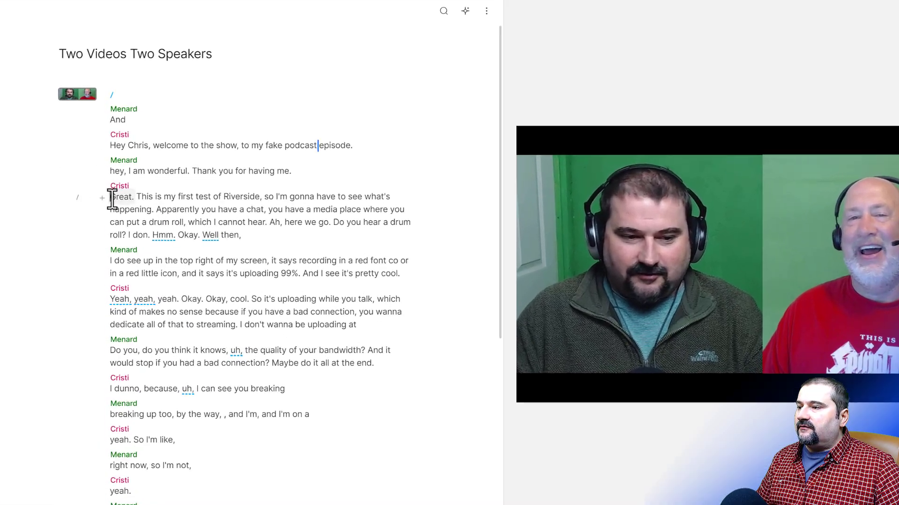
Step: Insert a scene break before Cristi's 'Great. This is my first test of Riverside' line
click(108, 186)
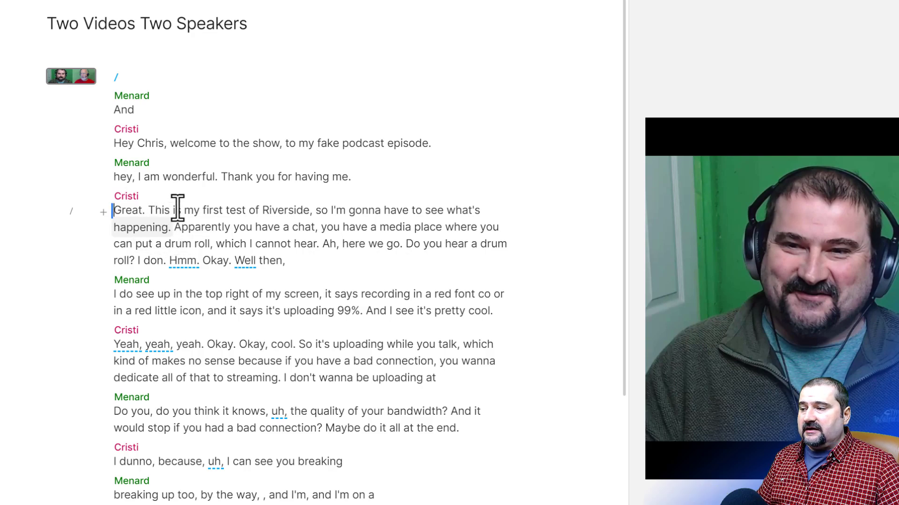
click(71, 214)
click(201, 225)
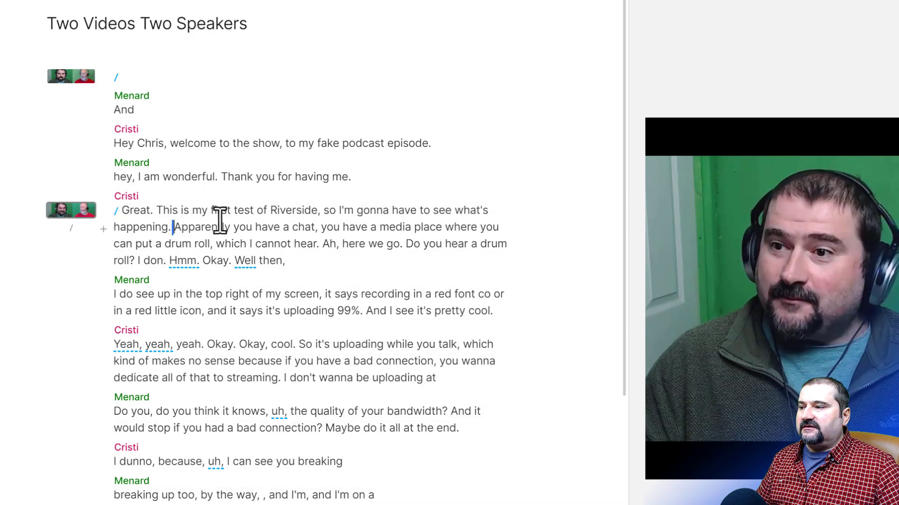
click(178, 211)
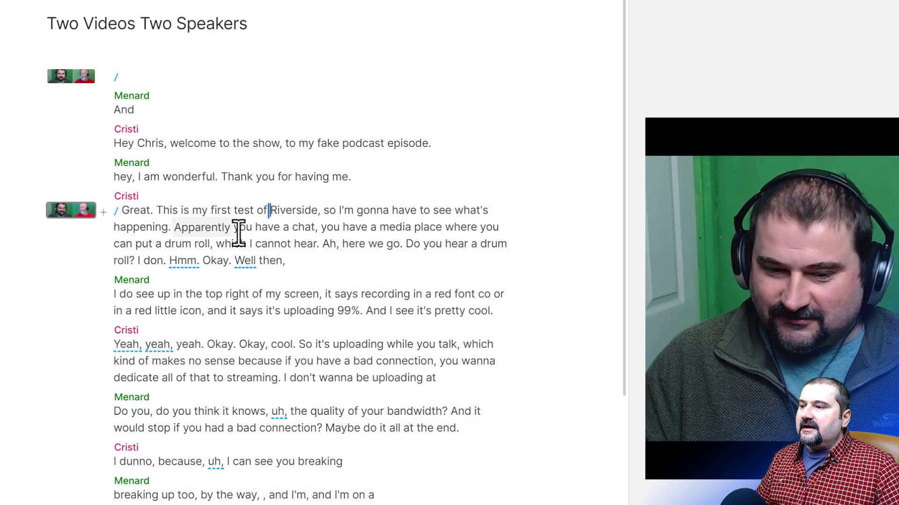
Step: Crop the grey-fleece speaker's video, snap it top-left, and enlarge it to fill the frame
click(255, 227)
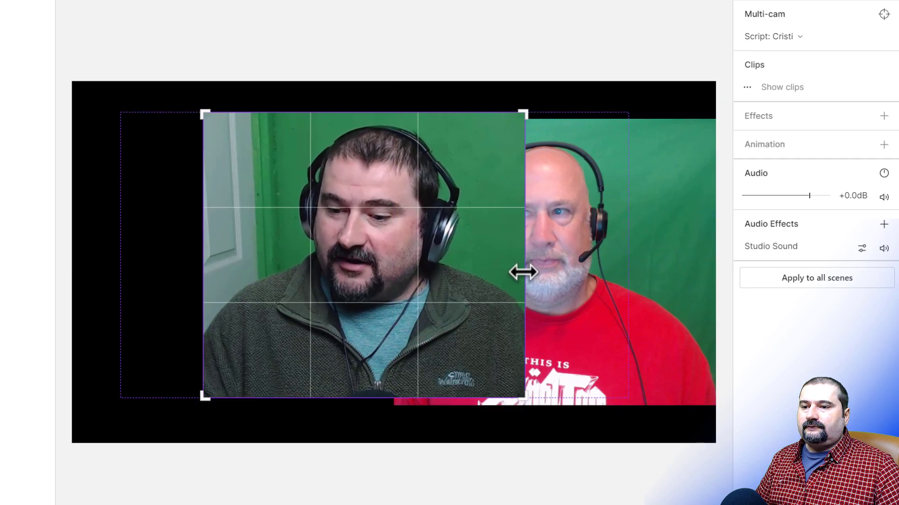
drag(522, 273, 628, 282)
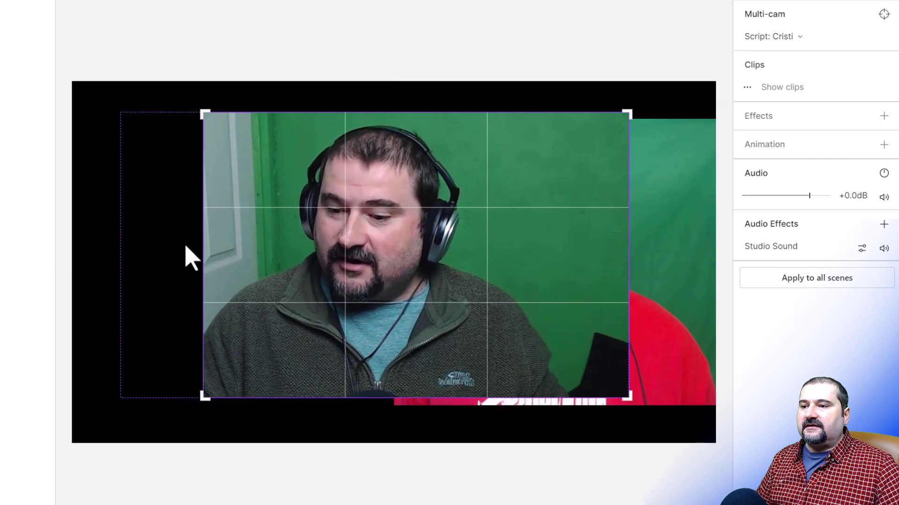
drag(205, 250, 122, 253)
drag(217, 267, 253, 274)
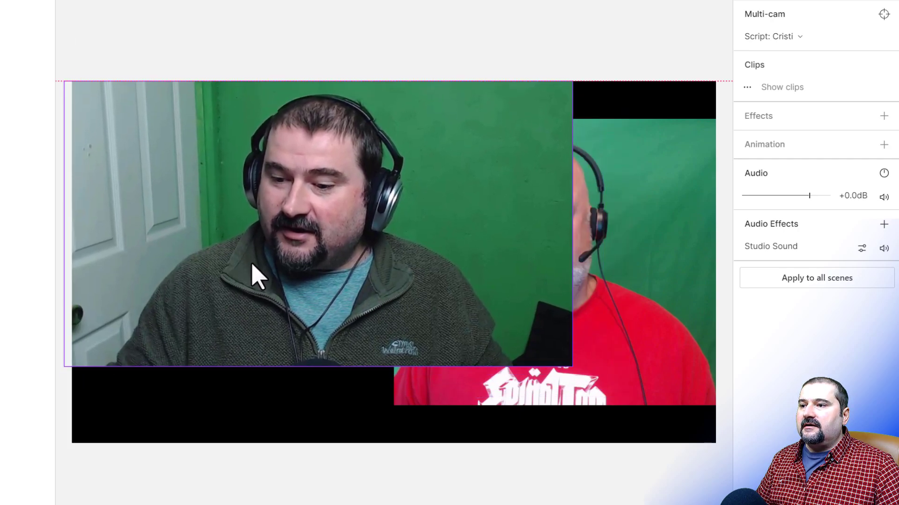
drag(580, 367, 716, 422)
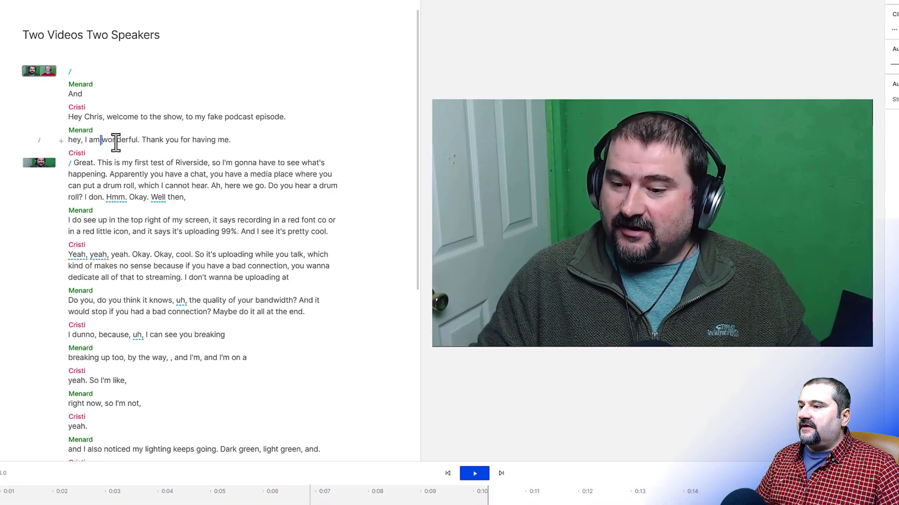
Step: Play back the new scene to check it, then place the cursor before 'I do see up'
click(103, 141)
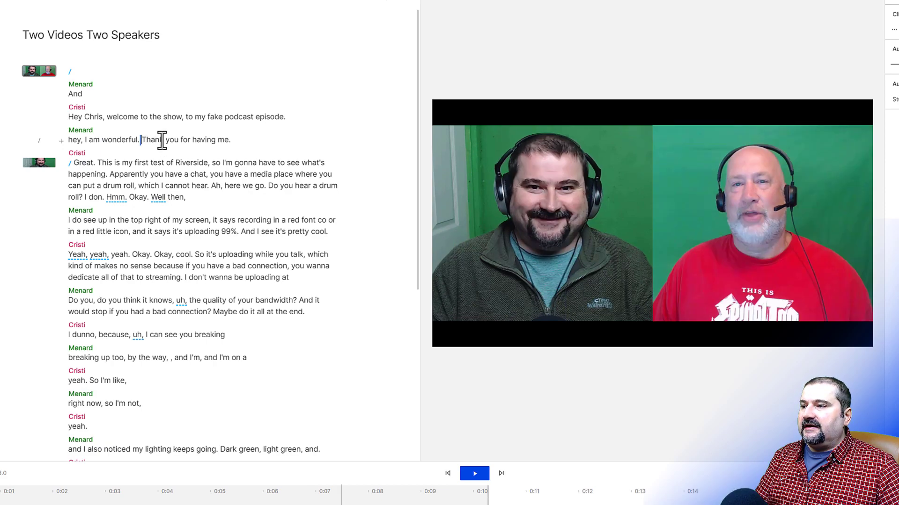
key(space)
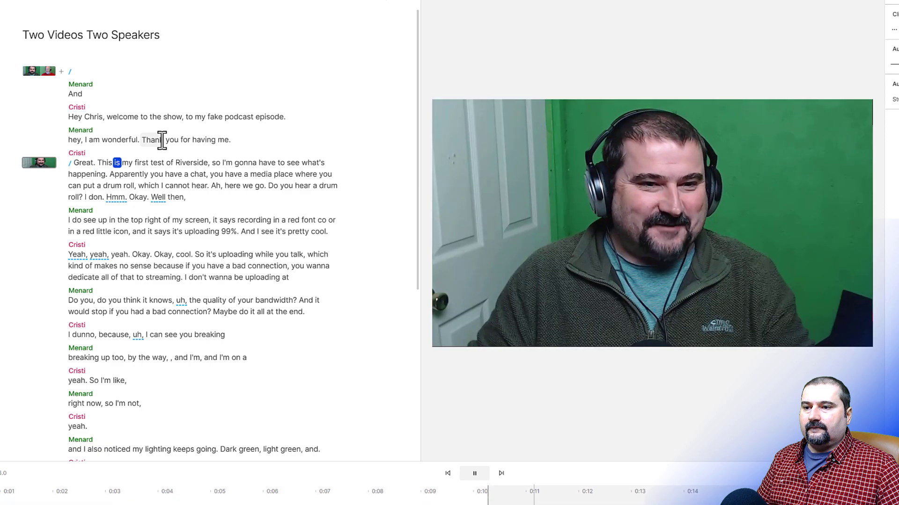
key(space)
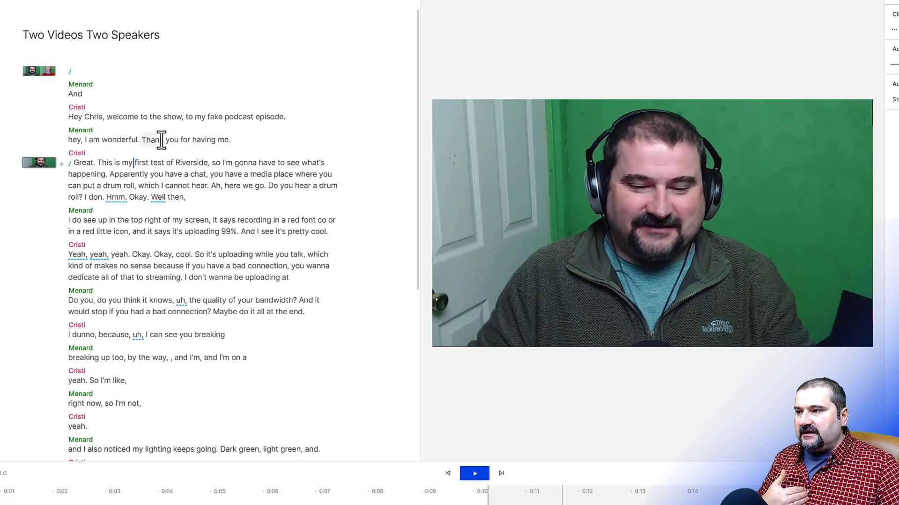
click(69, 220)
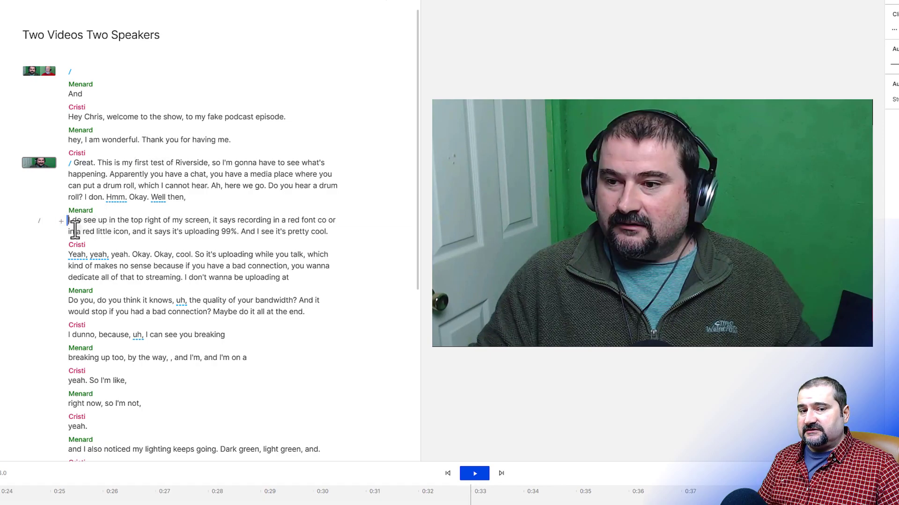
text(/)
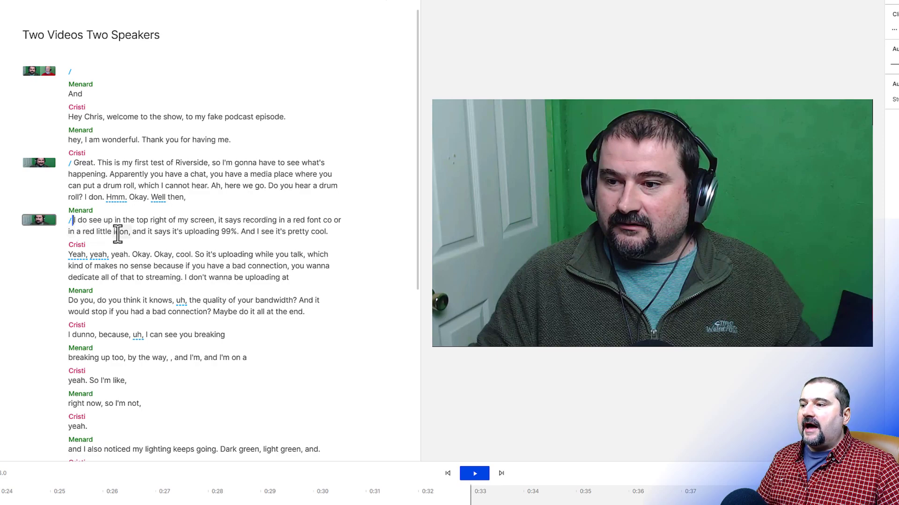
click(118, 232)
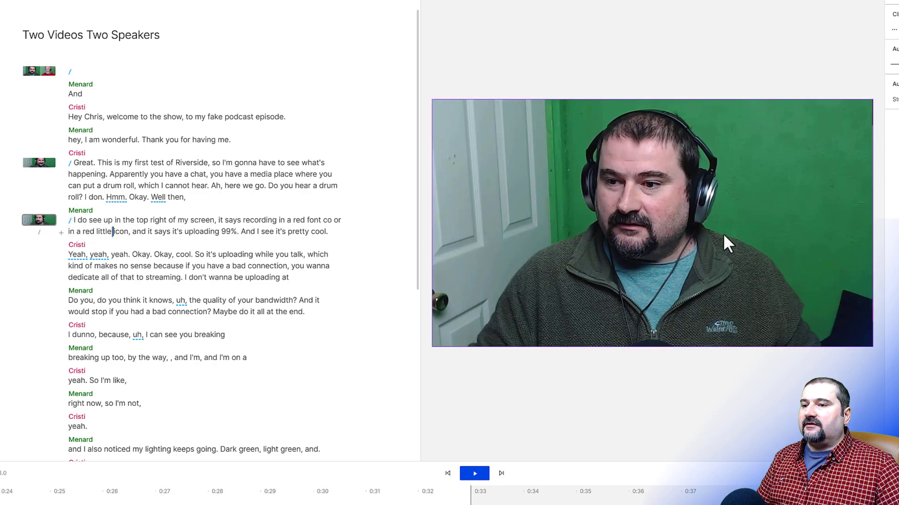
right_click(723, 209)
click(747, 258)
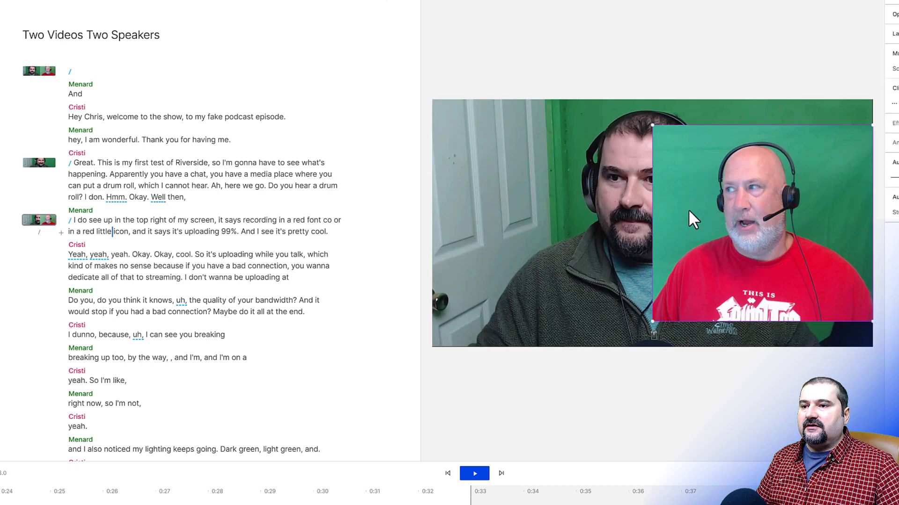
drag(690, 215, 462, 210)
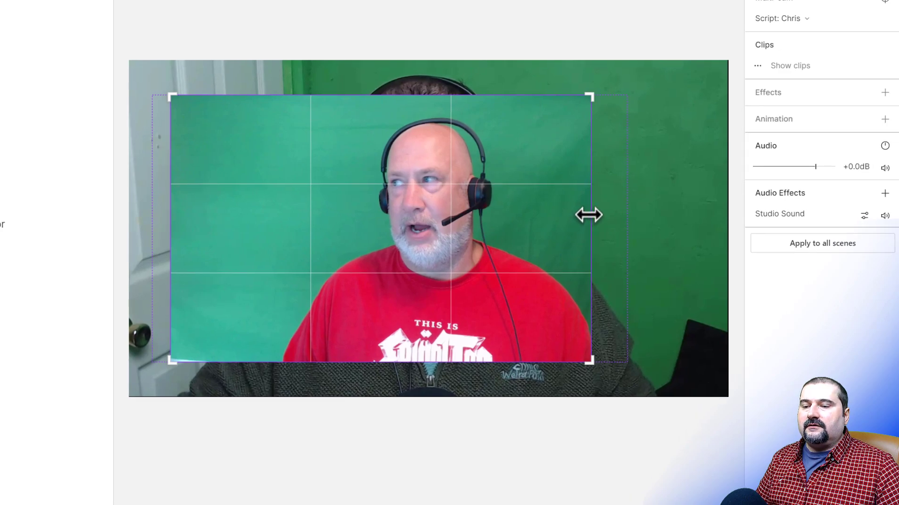
drag(588, 215, 627, 215)
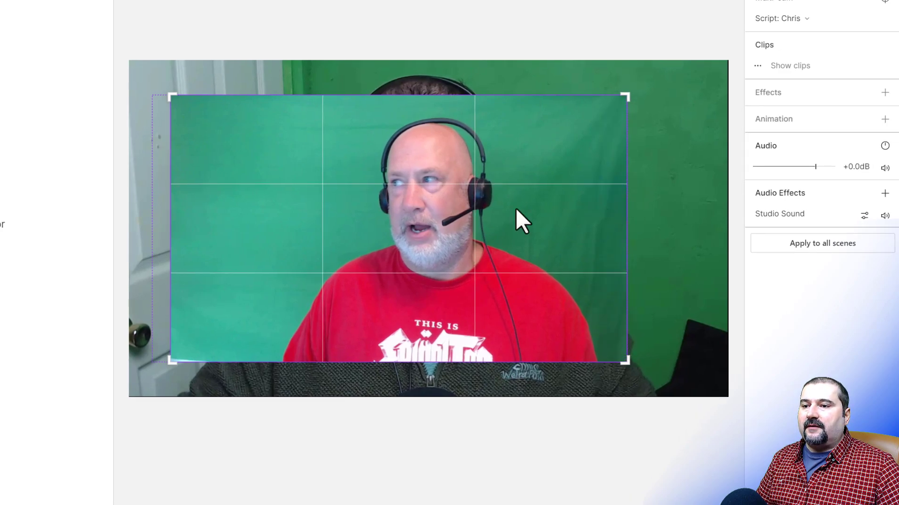
right_click(516, 209)
click(535, 250)
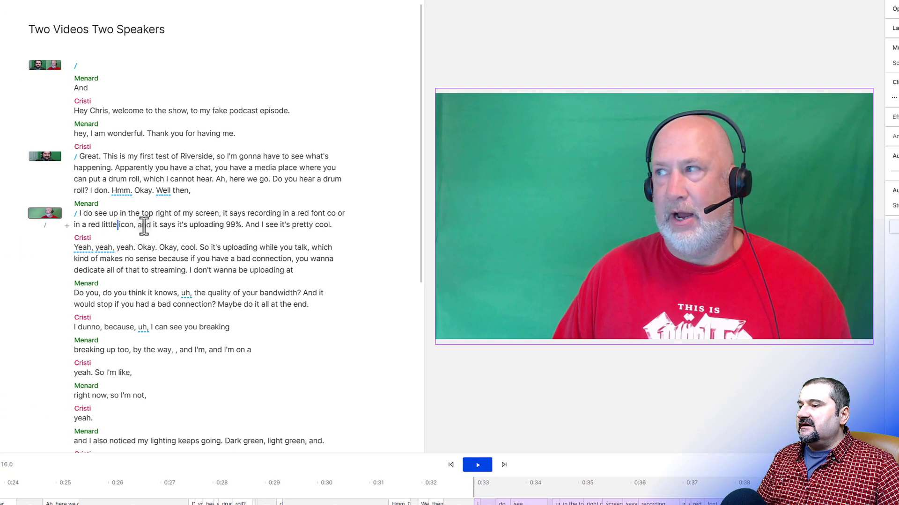
click(138, 191)
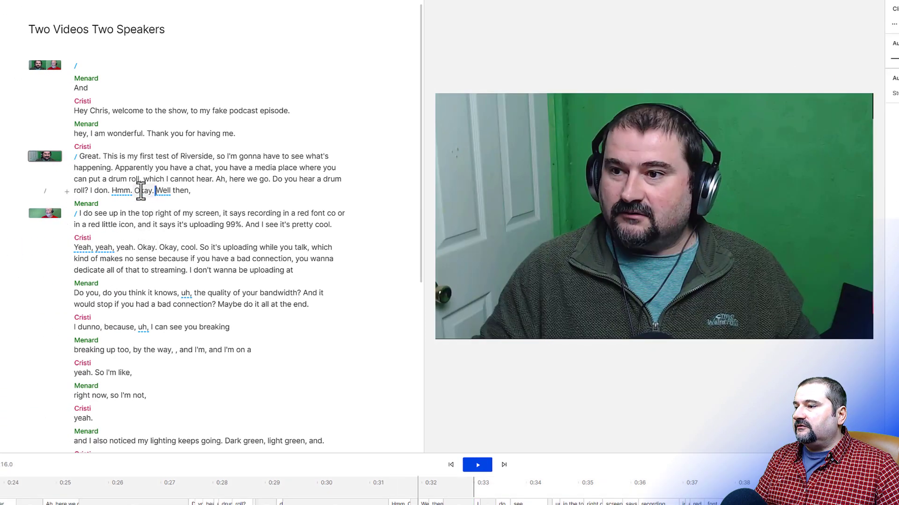
key(space)
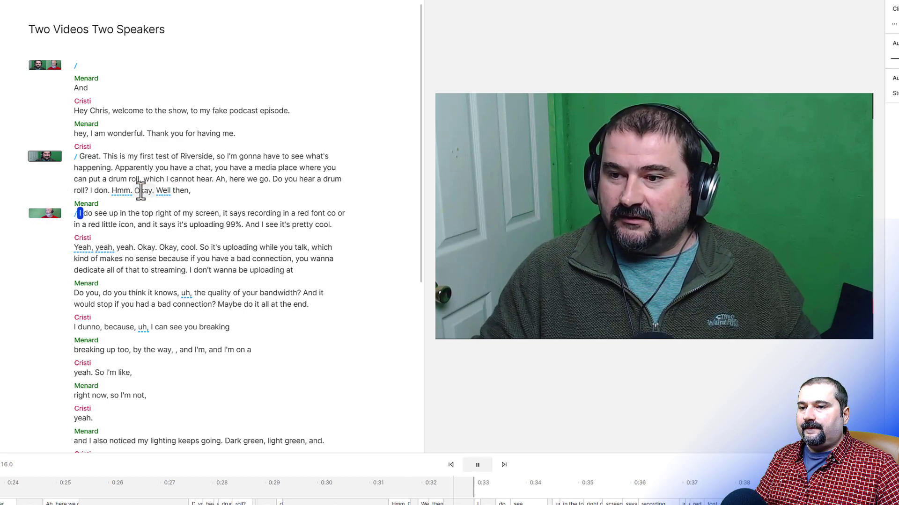
key(space)
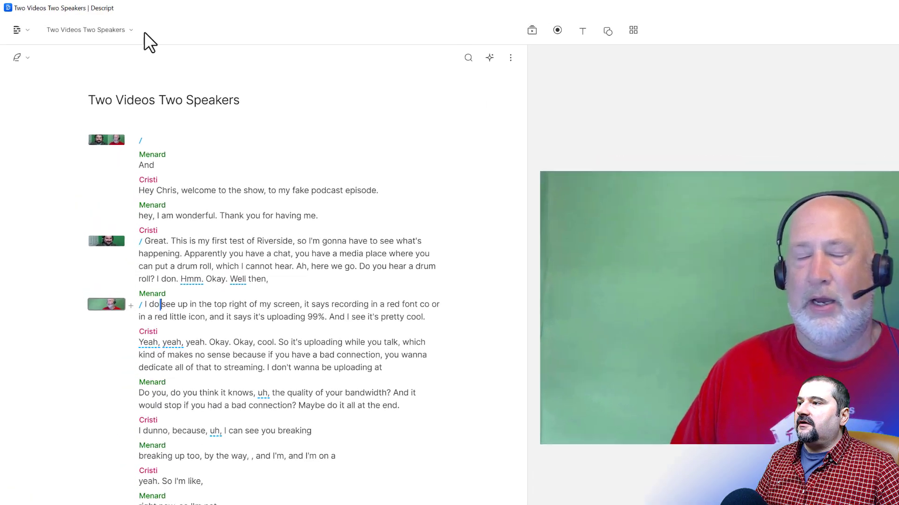
Step: Add a new composition titled 'Auto-camera switching' from the Compositions list
click(101, 23)
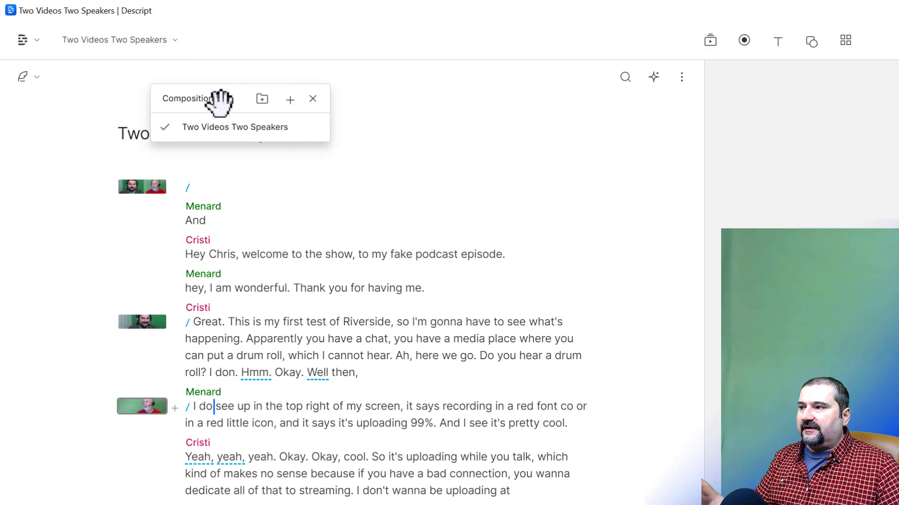
click(290, 99)
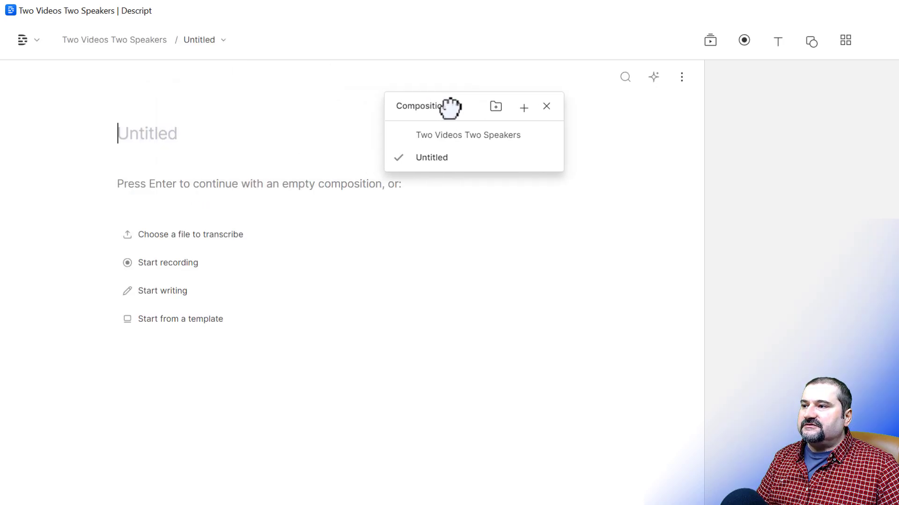
text(A)
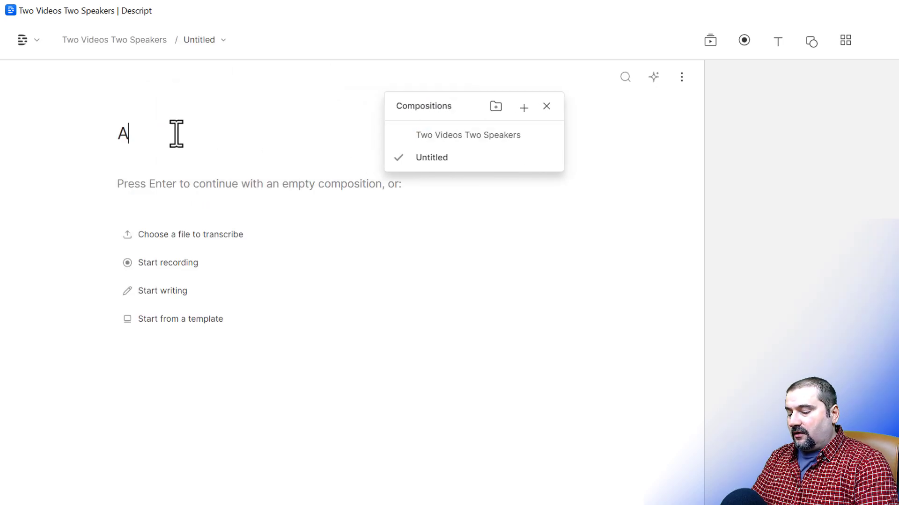
text(uto)
key(BackSpace)
text(to=ca)
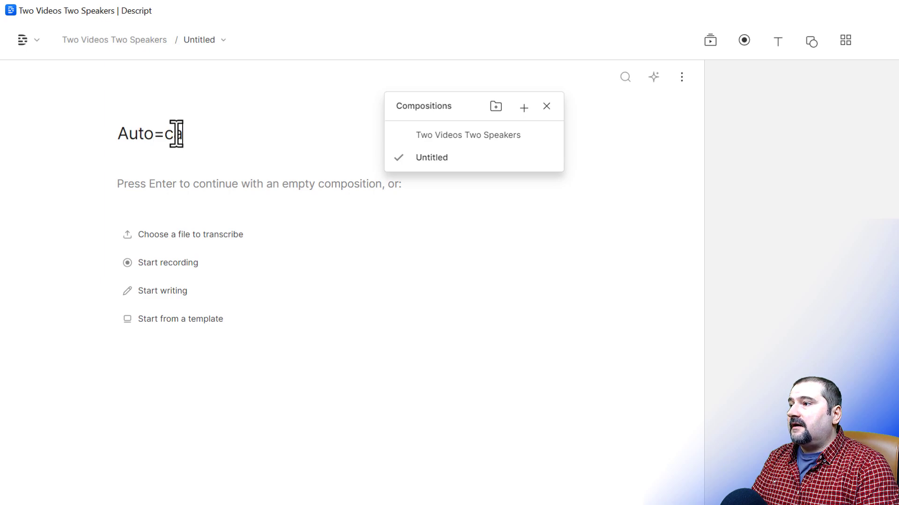
key(BackSpace)
key(BackSpace)
key(BackSpace)
text(-camera switching)
key(Return)
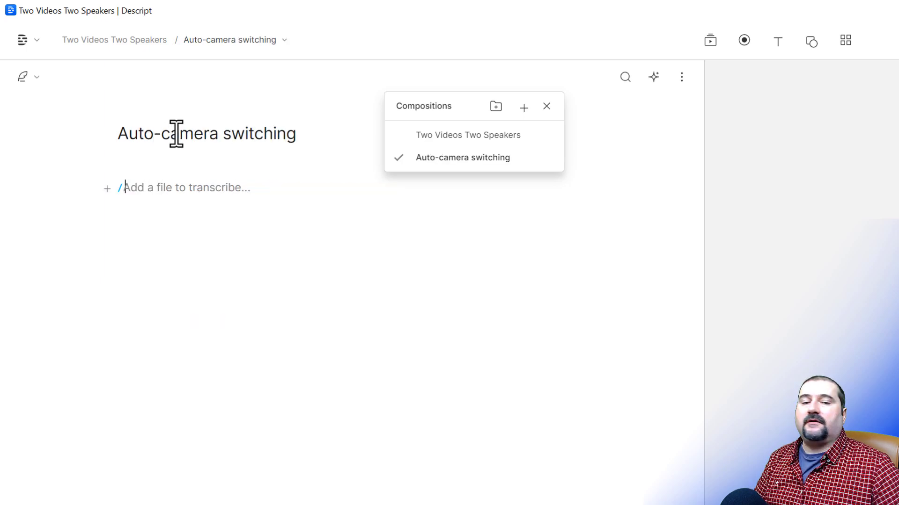
click(543, 105)
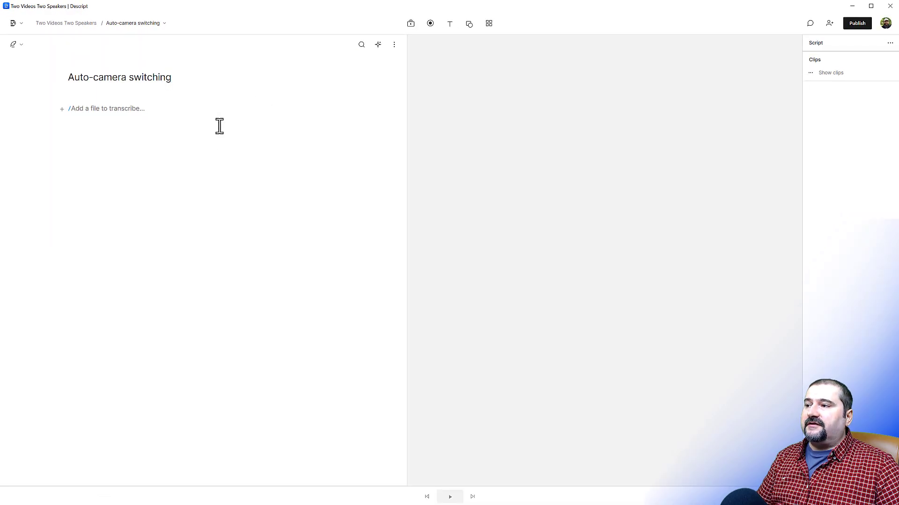
Step: Drag the Both speakers sequence from the media library into the script, then close the library
click(410, 24)
drag(420, 42, 477, 75)
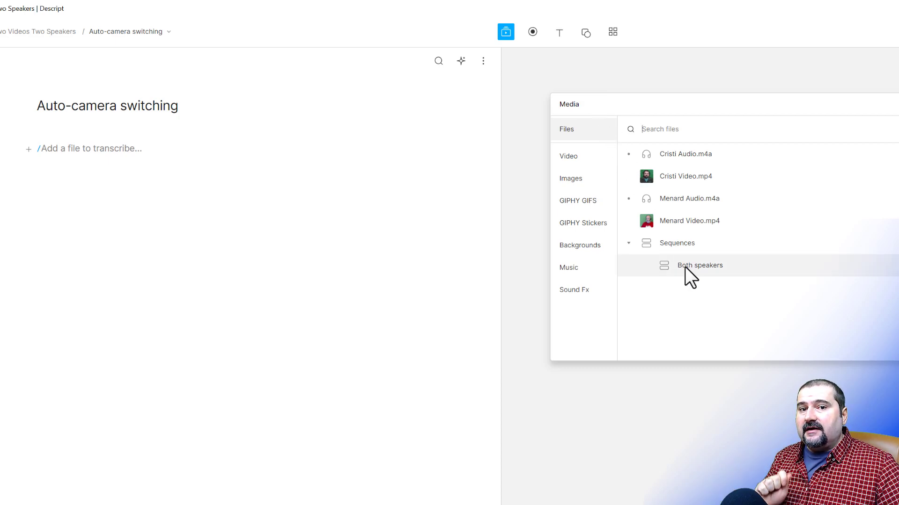
drag(685, 268, 186, 164)
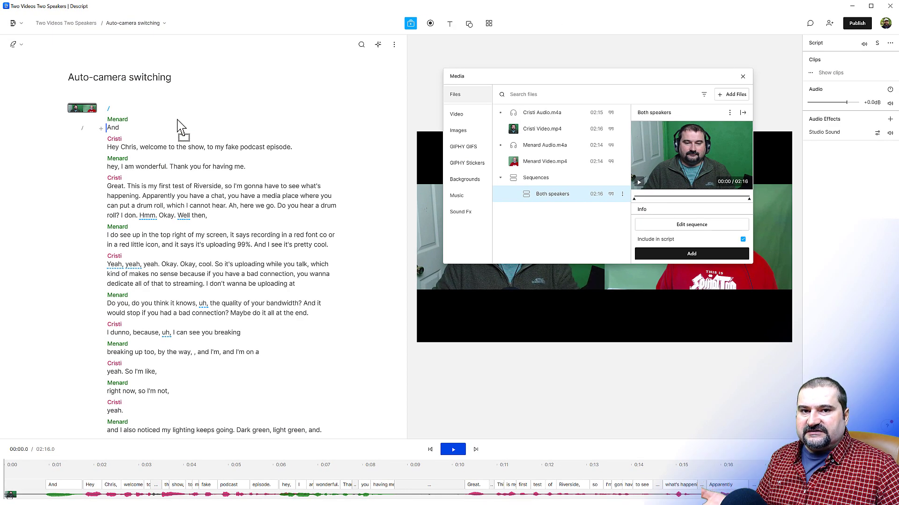
drag(516, 76, 200, 99)
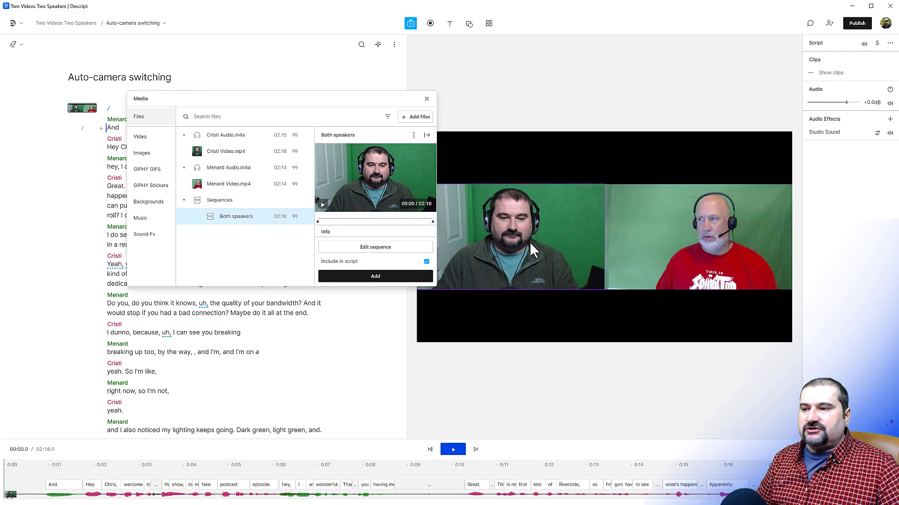
click(427, 99)
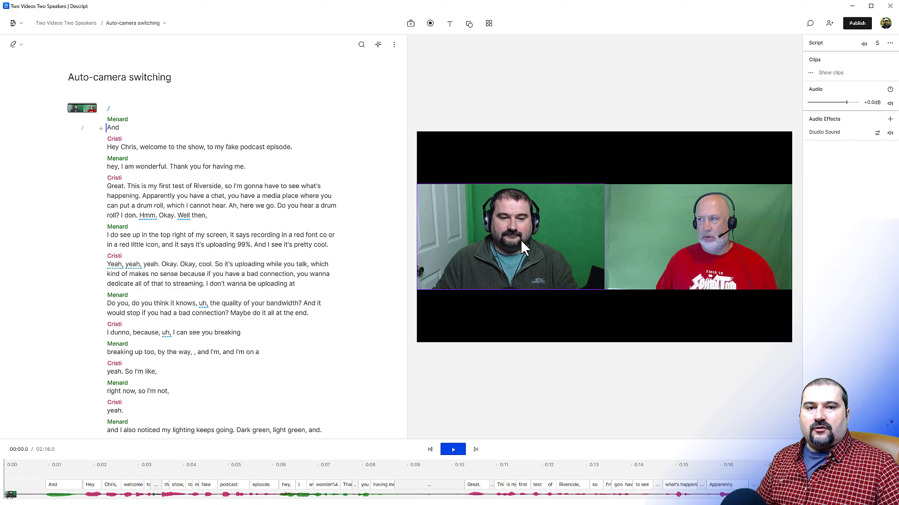
Step: Move the left speaker's video to the top and resize it to fill the canvas, then set Multi-cam Script to Active speaker
drag(499, 249, 509, 204)
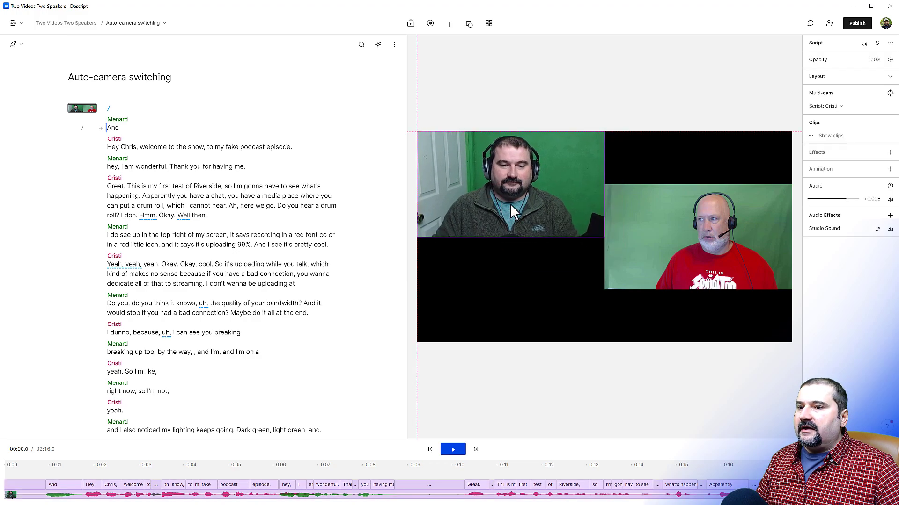
drag(602, 237, 790, 345)
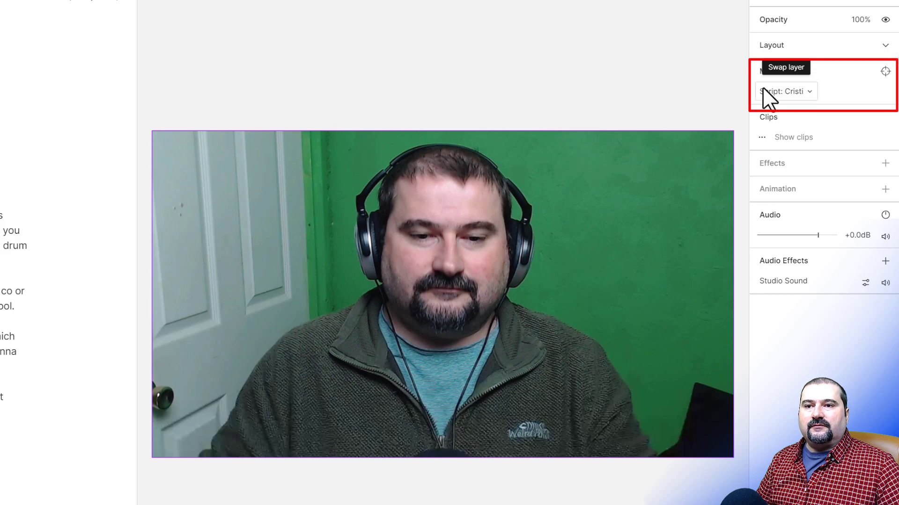
click(807, 91)
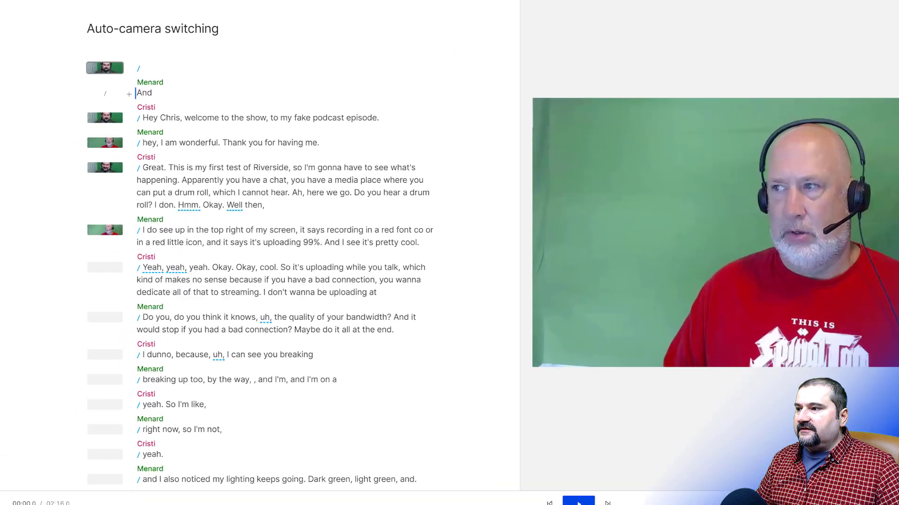
scroll(172, 144, down, 5)
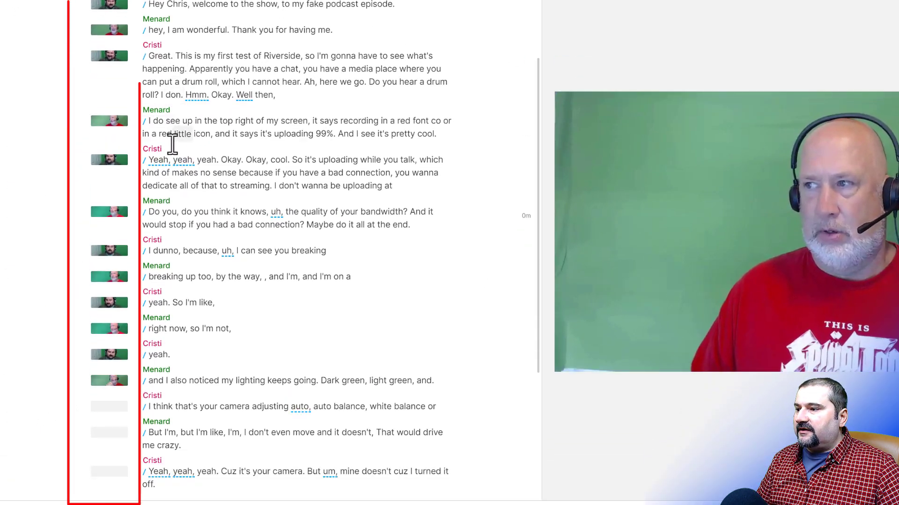
scroll(181, 237, down, 5)
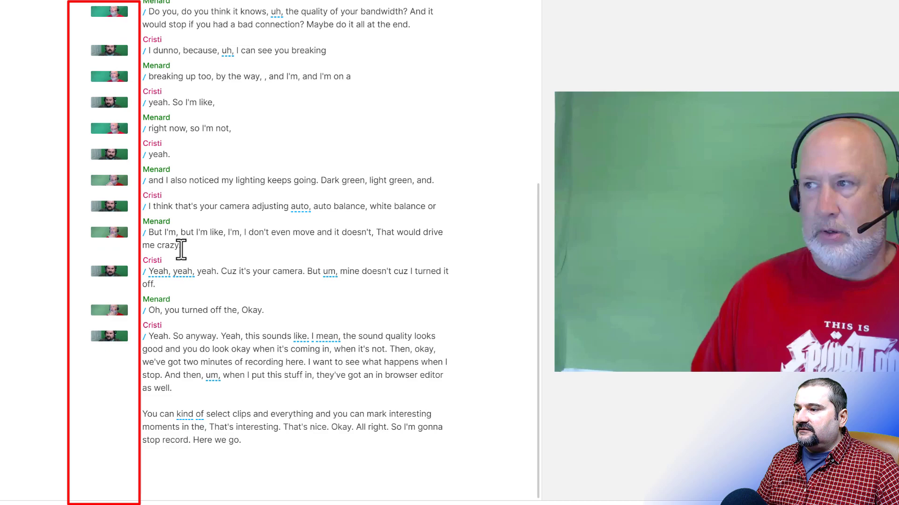
scroll(199, 254, up, 3)
scroll(199, 255, up, 10)
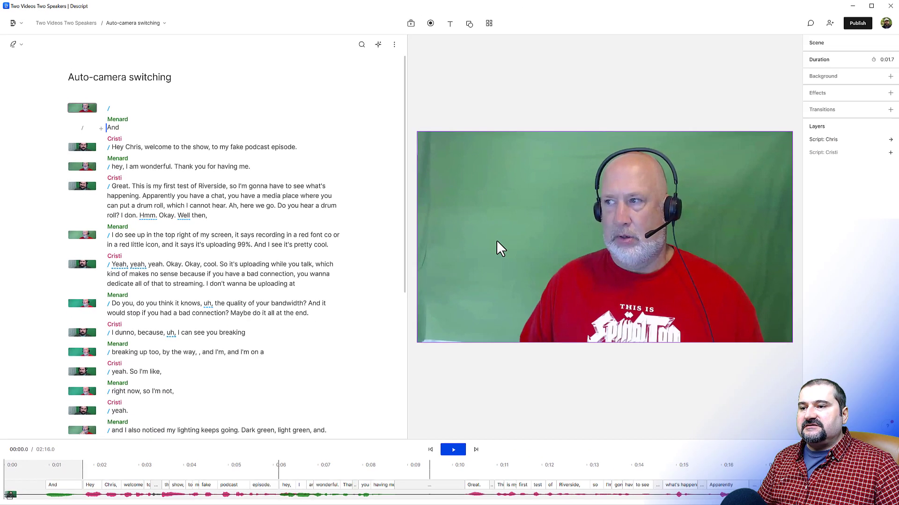
click(498, 241)
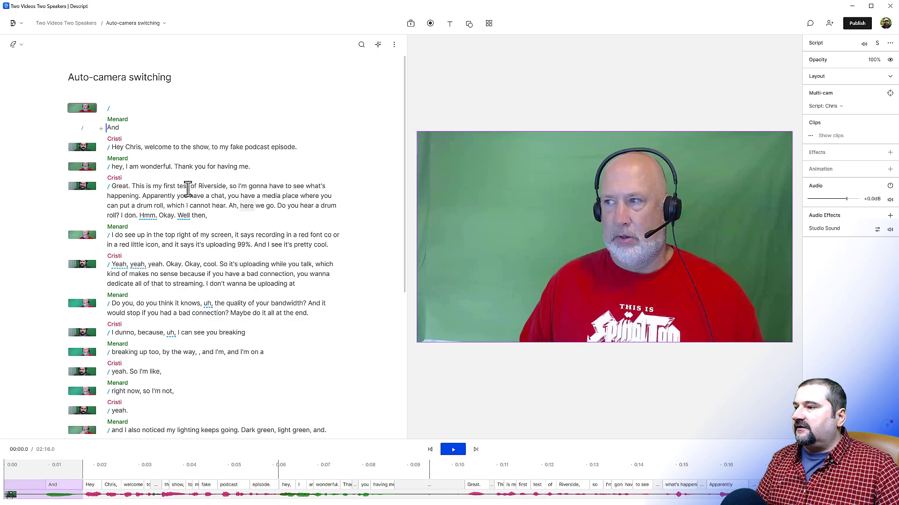
click(128, 168)
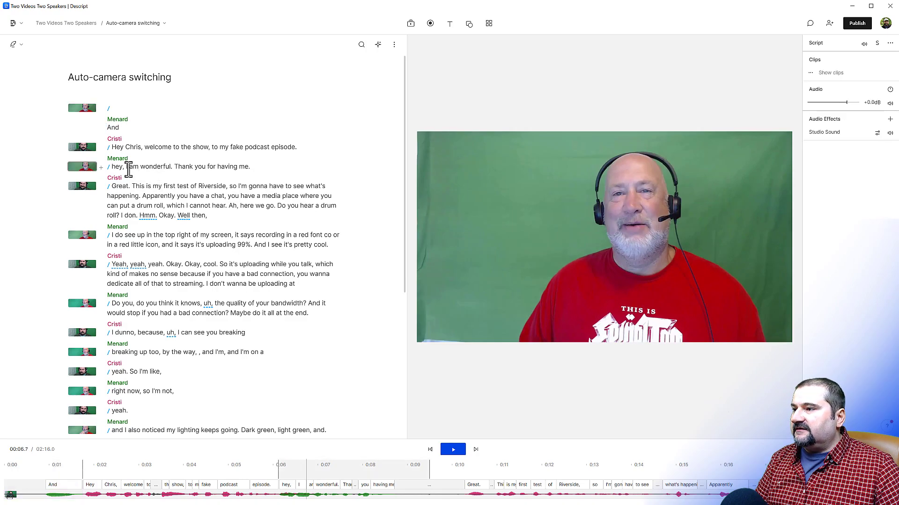
click(142, 149)
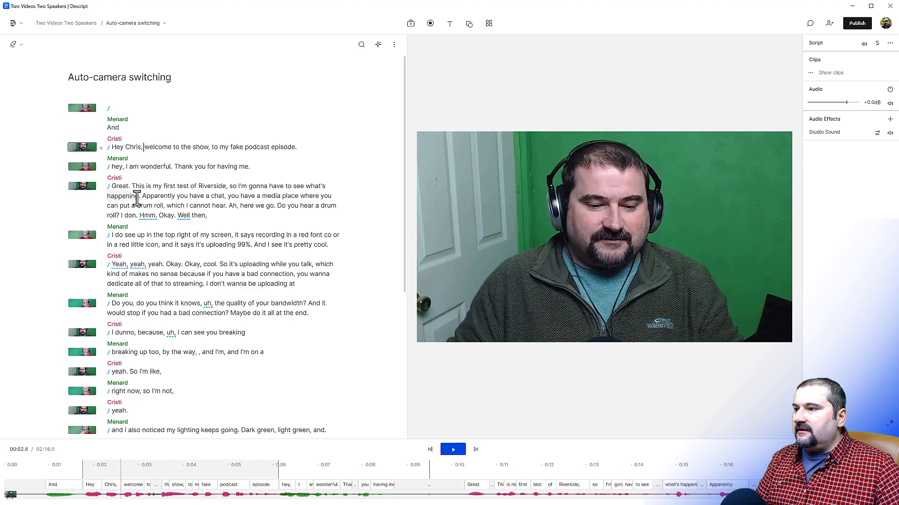
click(137, 193)
click(137, 236)
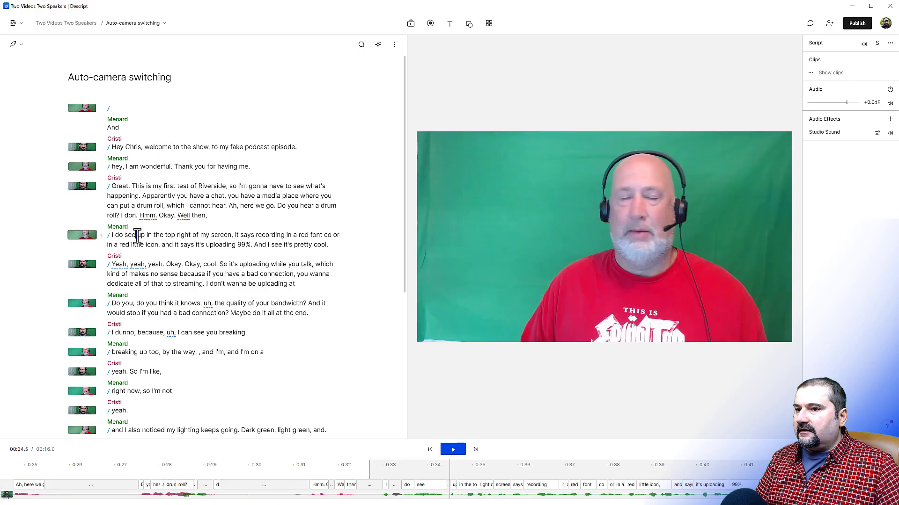
click(138, 265)
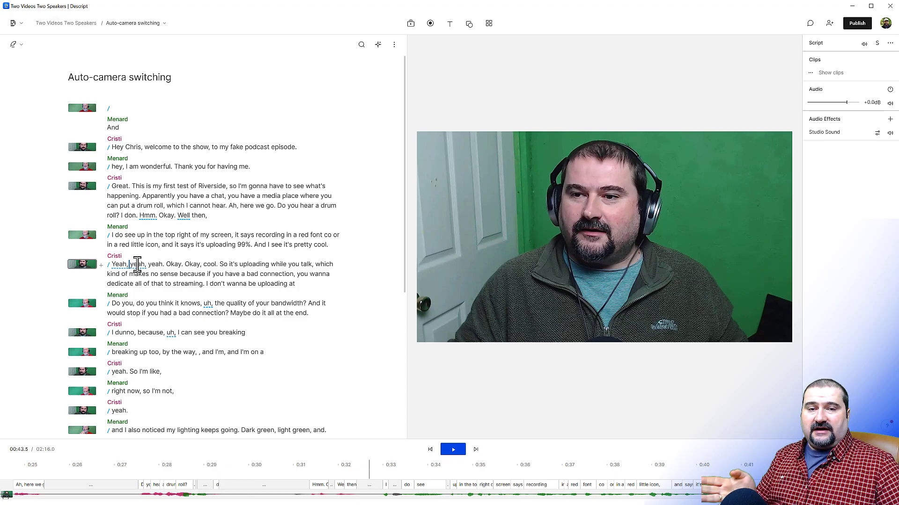
scroll(218, 244, down, 5)
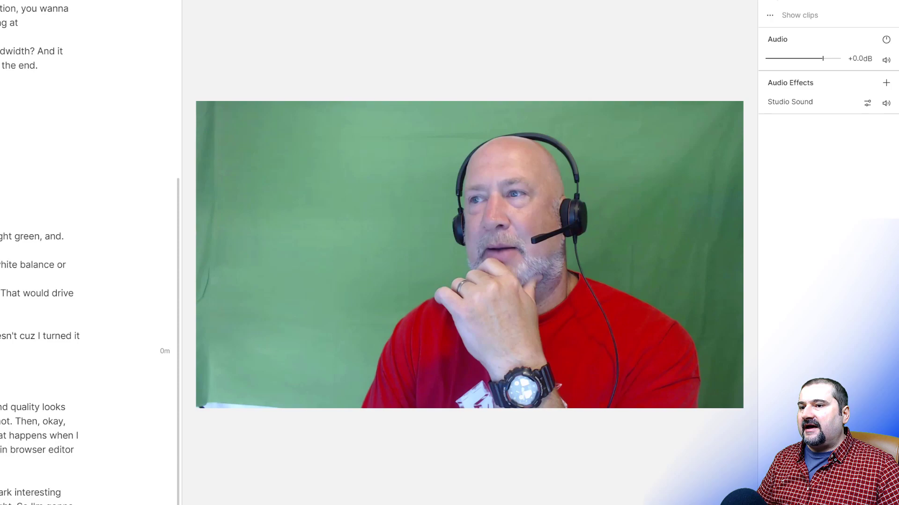
click(325, 214)
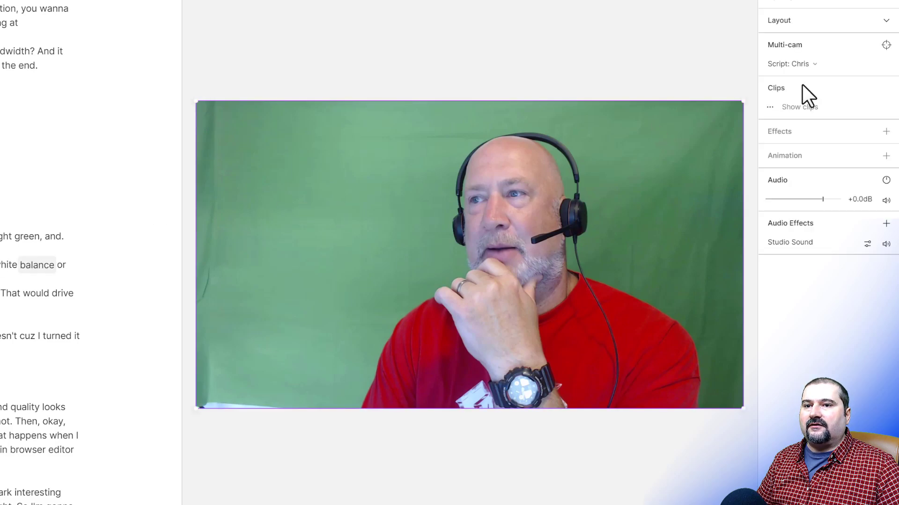
click(810, 66)
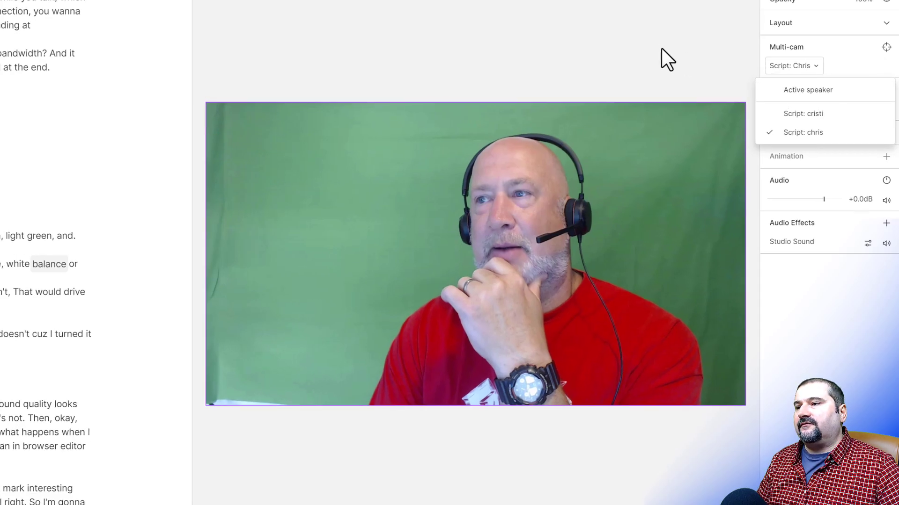
click(662, 60)
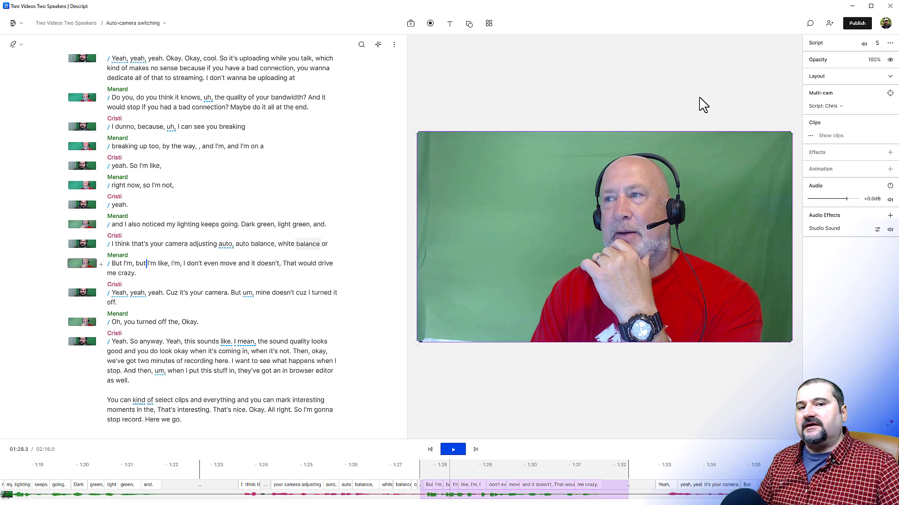